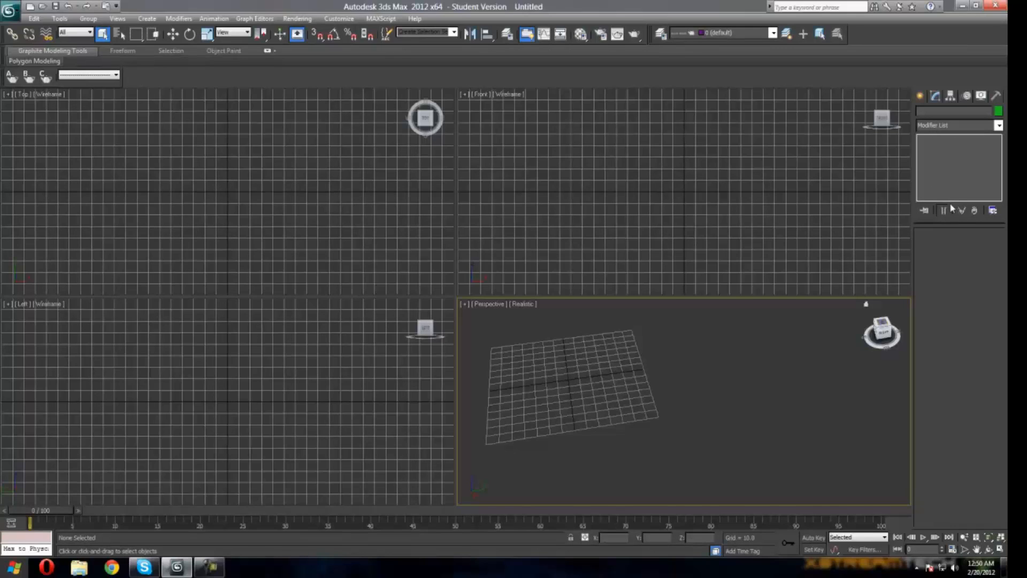
# Step: Create a cylinder in the perspective viewport, about 24 units in radius and 80 units tall
pyautogui.moveTo(957, 223); pyautogui.dragTo(956, 244)
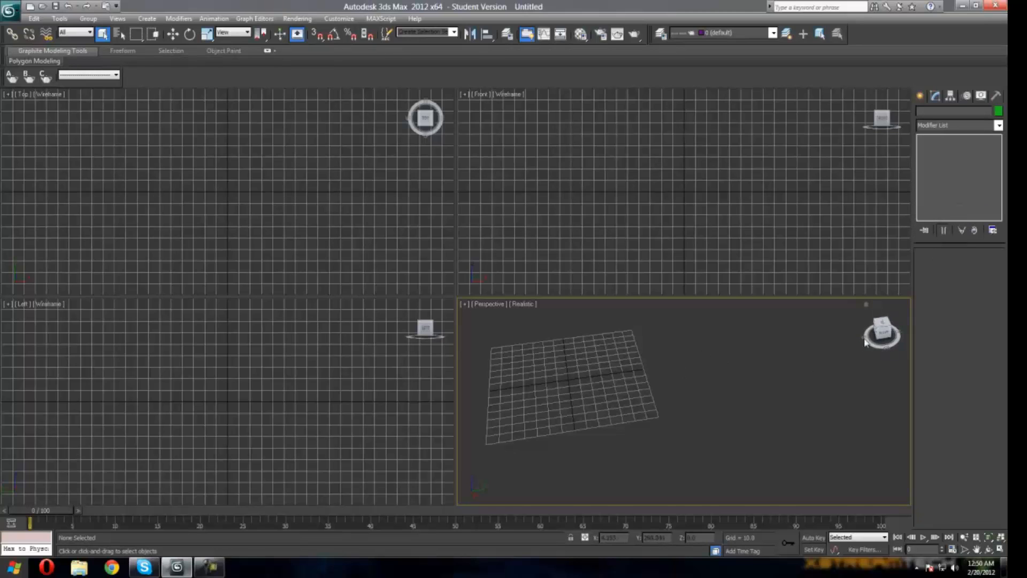
pyautogui.moveTo(881, 335); pyautogui.dragTo(734, 334)
pyautogui.scroll(2, 734, 336)
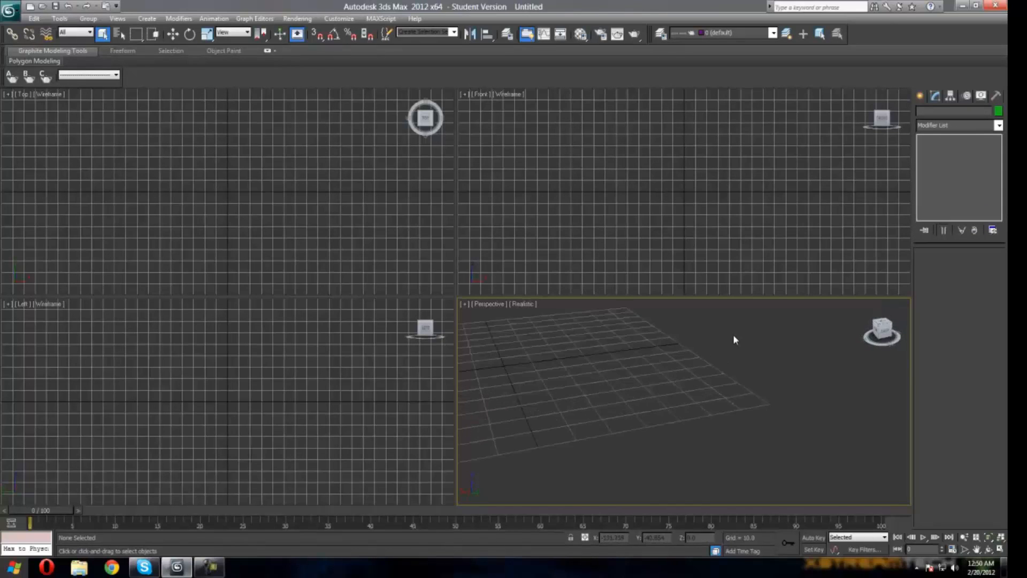
pyautogui.scroll(-1, 733, 336)
pyautogui.click(865, 303)
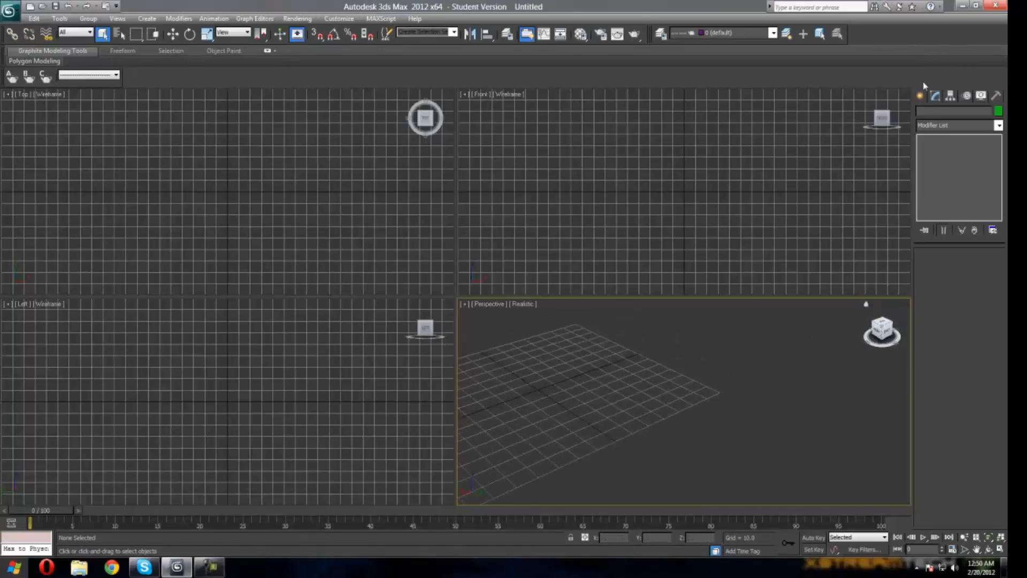
pyautogui.click(922, 95)
pyautogui.click(939, 187)
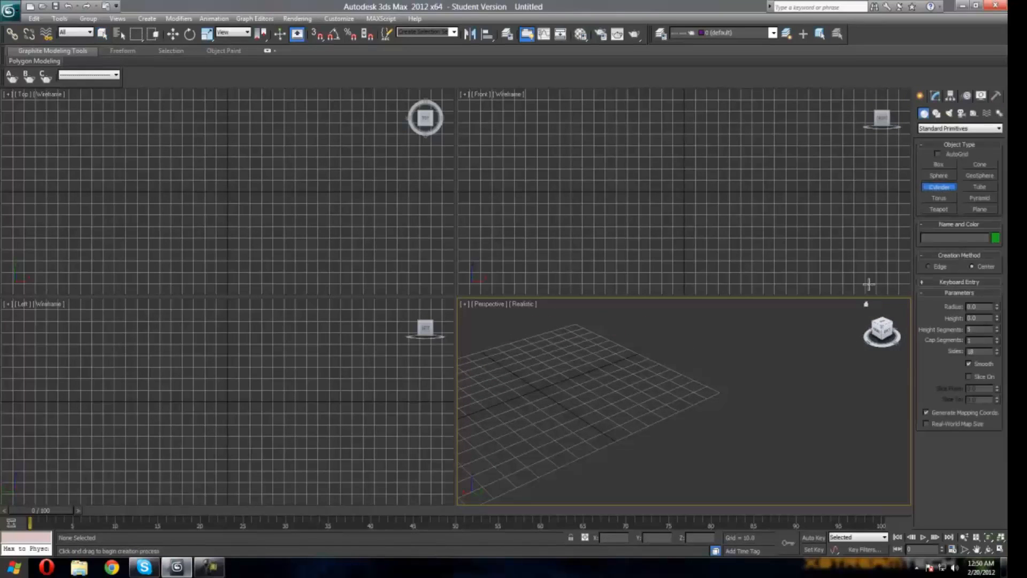
pyautogui.moveTo(882, 330); pyautogui.dragTo(578, 343)
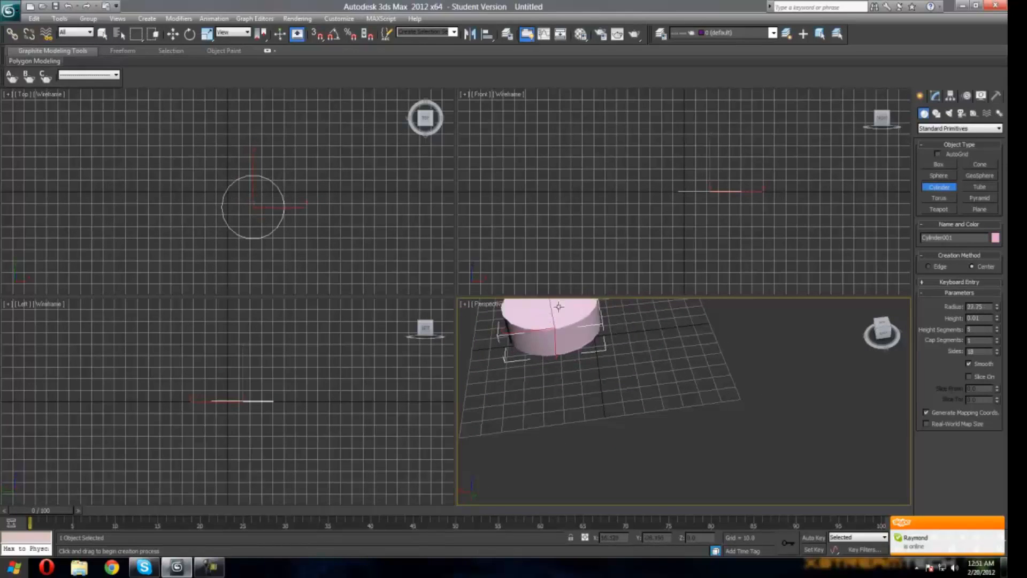
pyautogui.click(521, 203)
# Step: Orbit and zoom around the perspective view to examine the cylinder from different angles
pyautogui.moveTo(884, 333); pyautogui.dragTo(773, 358)
pyautogui.rightClick(663, 363)
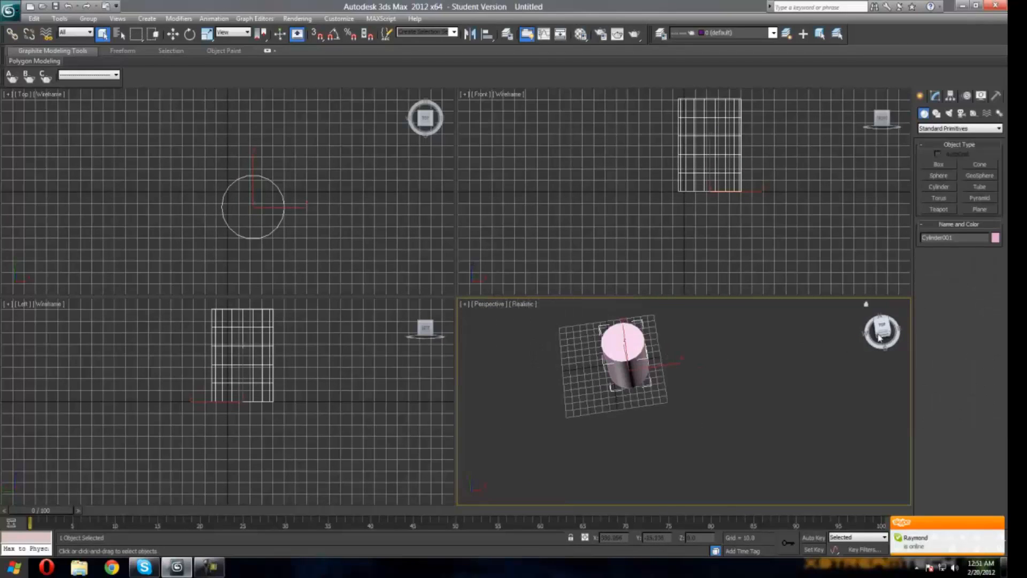
pyautogui.click(867, 315)
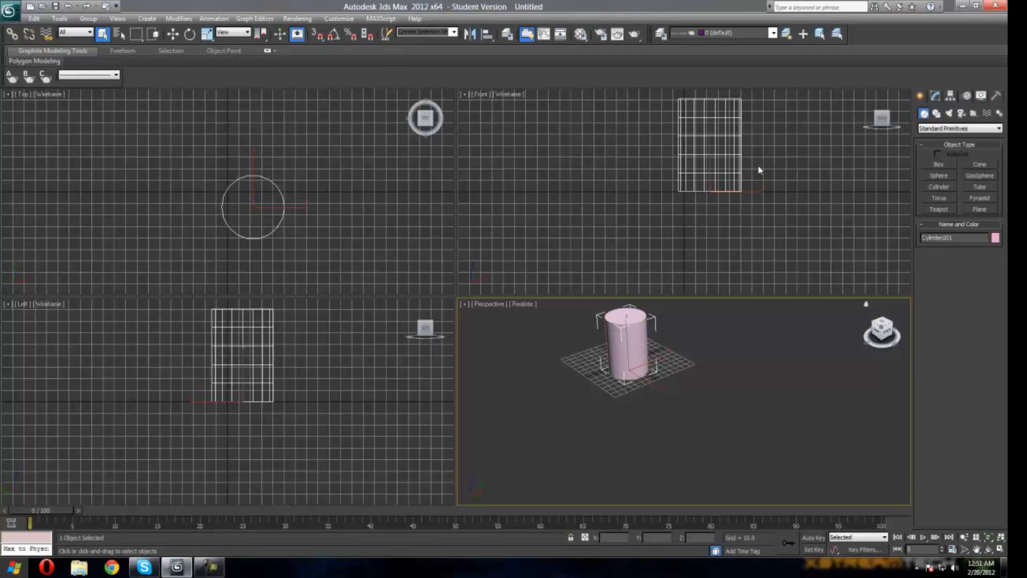
pyautogui.click(881, 326)
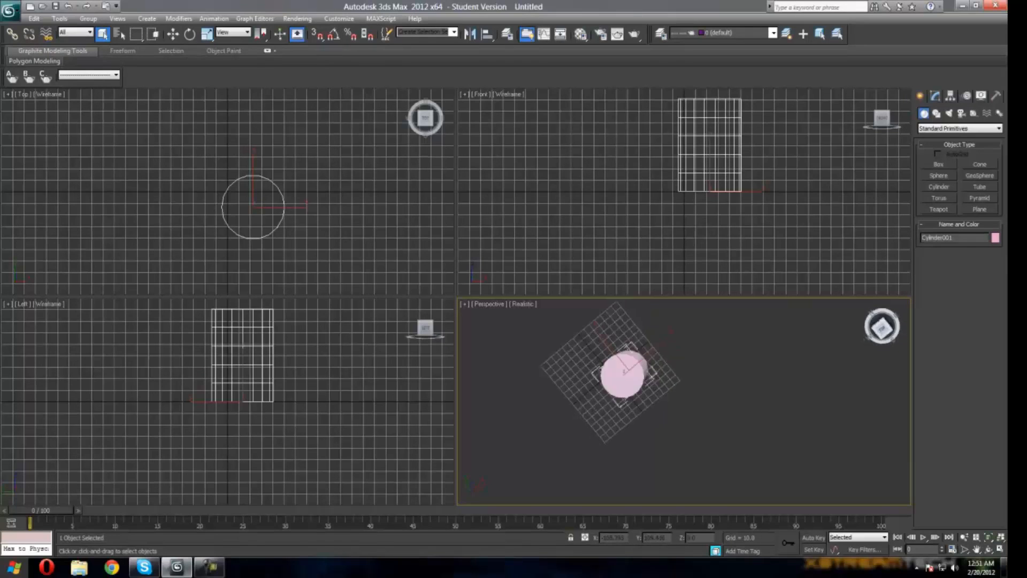
pyautogui.moveTo(882, 327)
pyautogui.mouseDown()
pyautogui.moveTo(883, 316)
pyautogui.moveTo(872, 321)
pyautogui.moveTo(882, 337)
pyautogui.moveTo(881, 328)
pyautogui.mouseUp()
pyautogui.scroll(3, 736, 344)
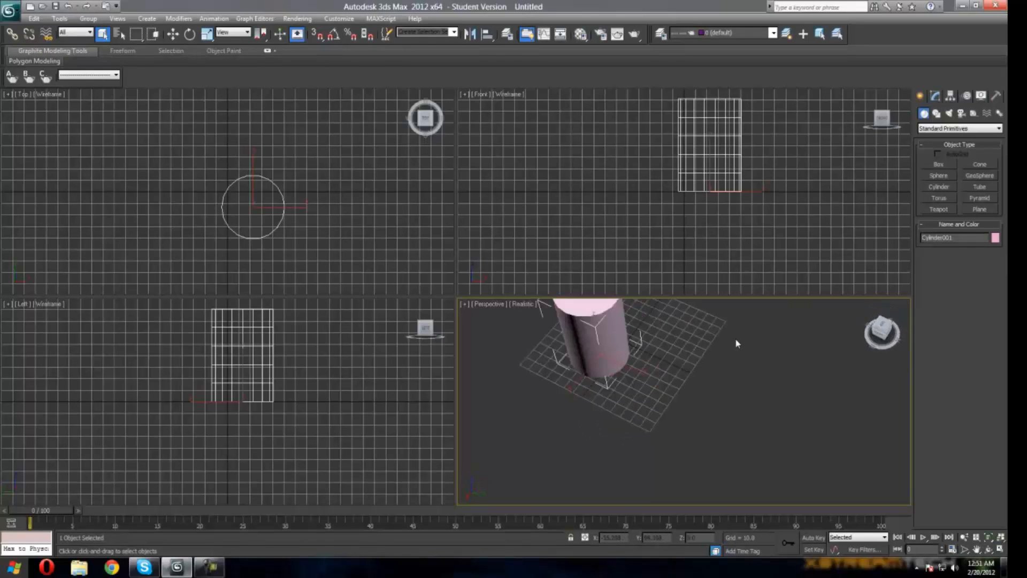
pyautogui.click(903, 341)
pyautogui.moveTo(880, 332); pyautogui.dragTo(852, 338)
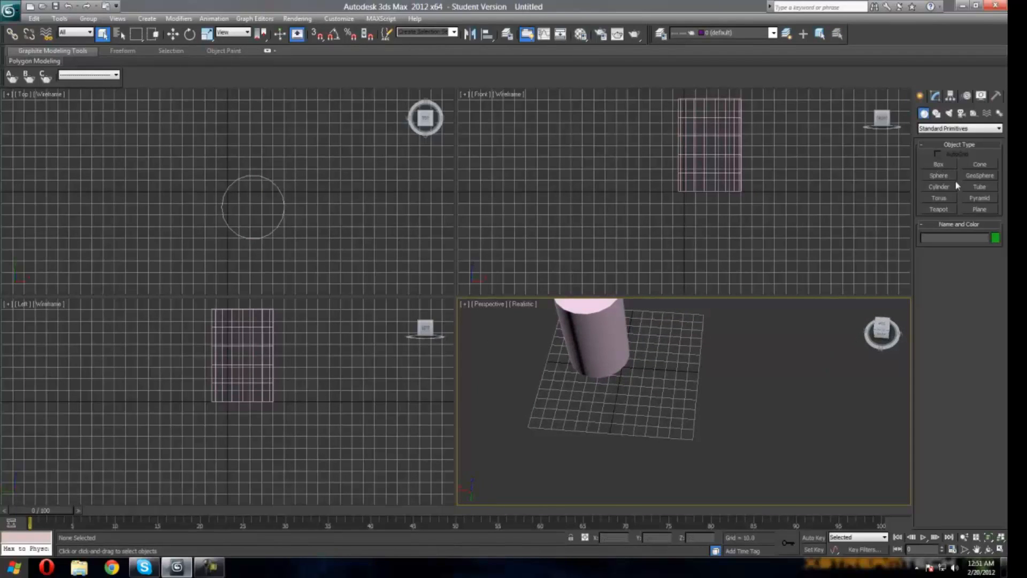
pyautogui.moveTo(877, 321); pyautogui.dragTo(860, 331)
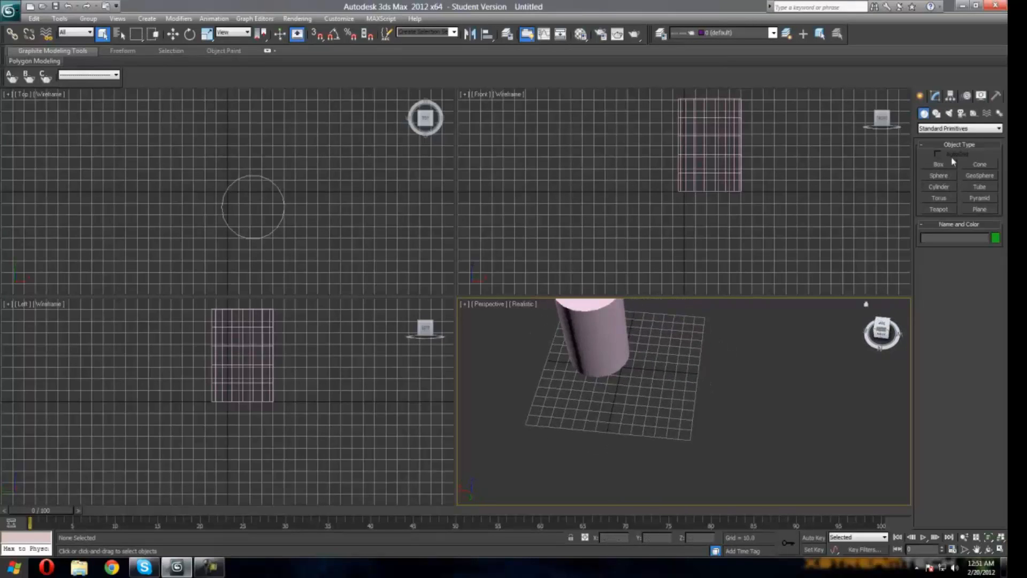
# Step: Select the cylinder for modification and set its radius to 30
pyautogui.click(936, 97)
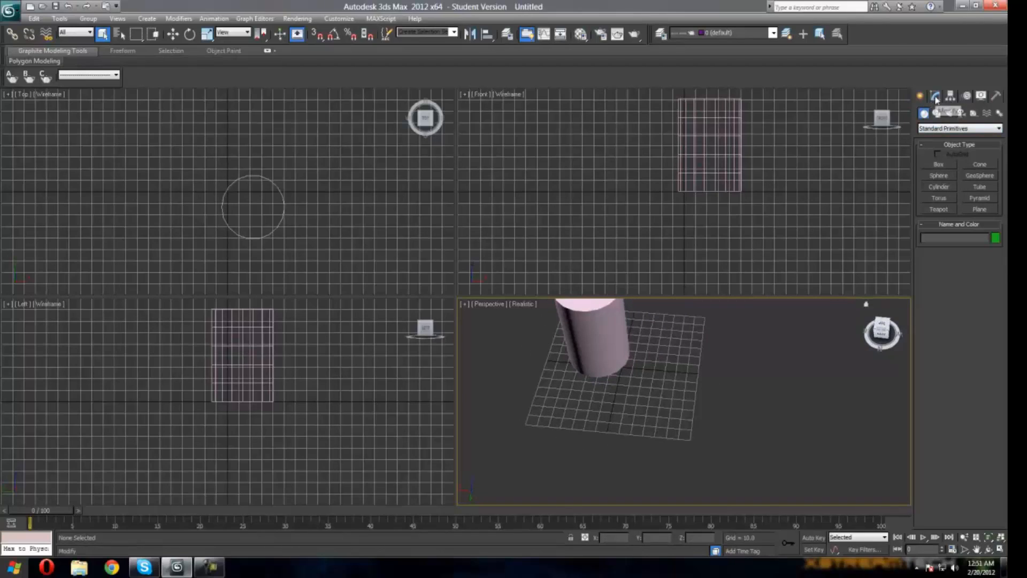
pyautogui.click(629, 353)
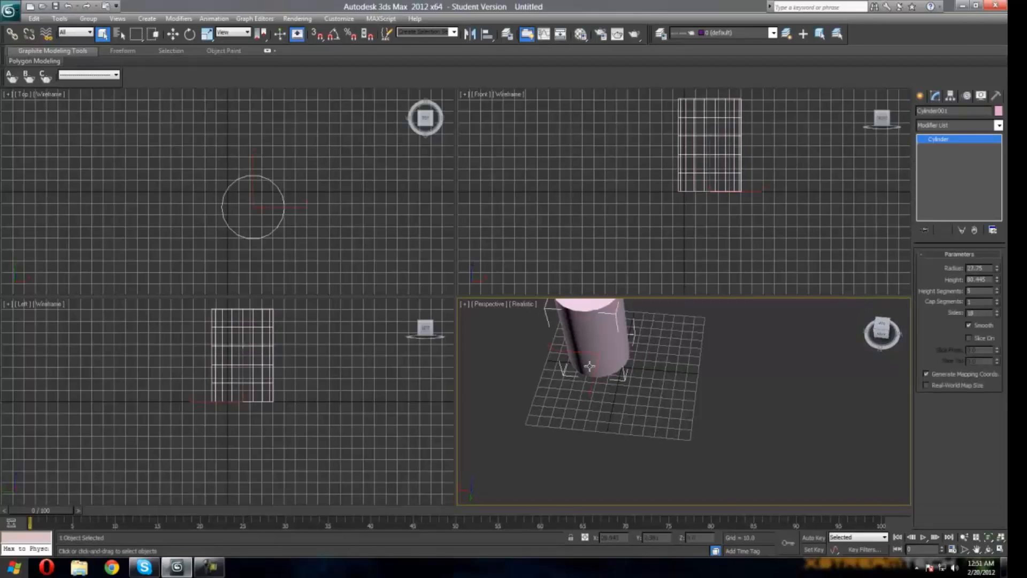
pyautogui.click(872, 328)
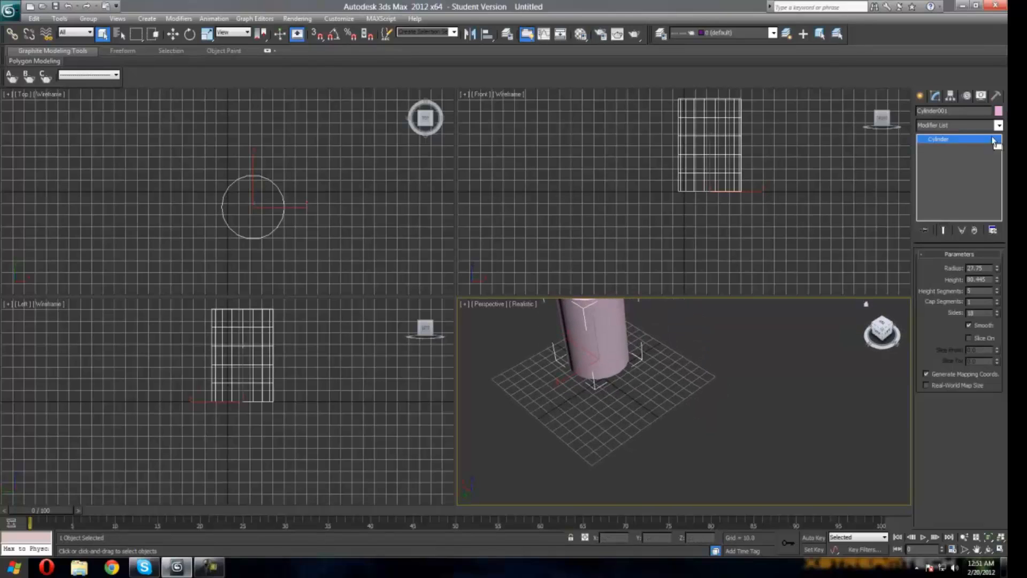
pyautogui.click(943, 123)
pyautogui.click(943, 123)
pyautogui.click(939, 122)
pyautogui.click(938, 121)
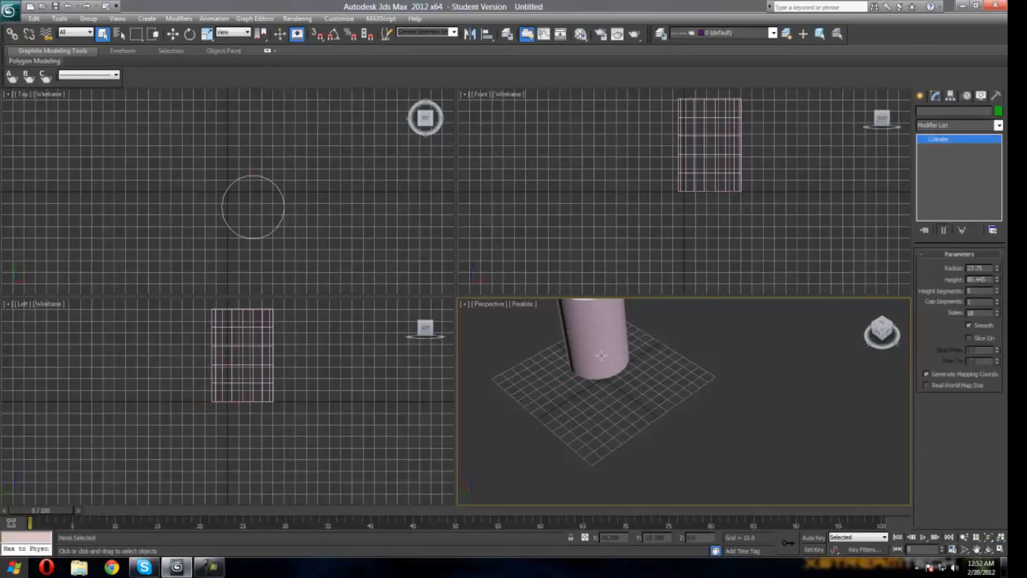
pyautogui.click(644, 370)
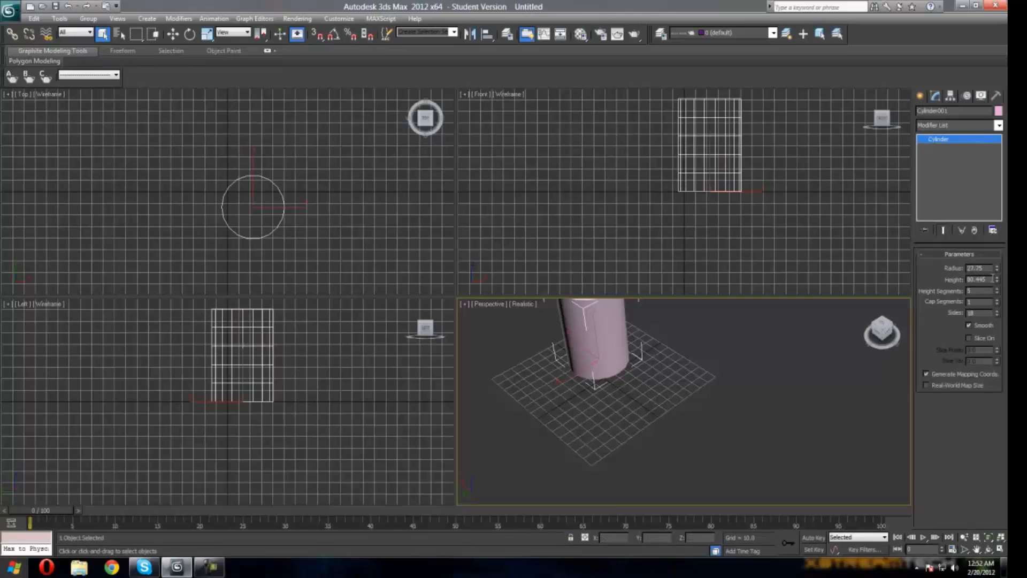
pyautogui.doubleClick(989, 269)
pyautogui.write('30')
pyautogui.press('Return')
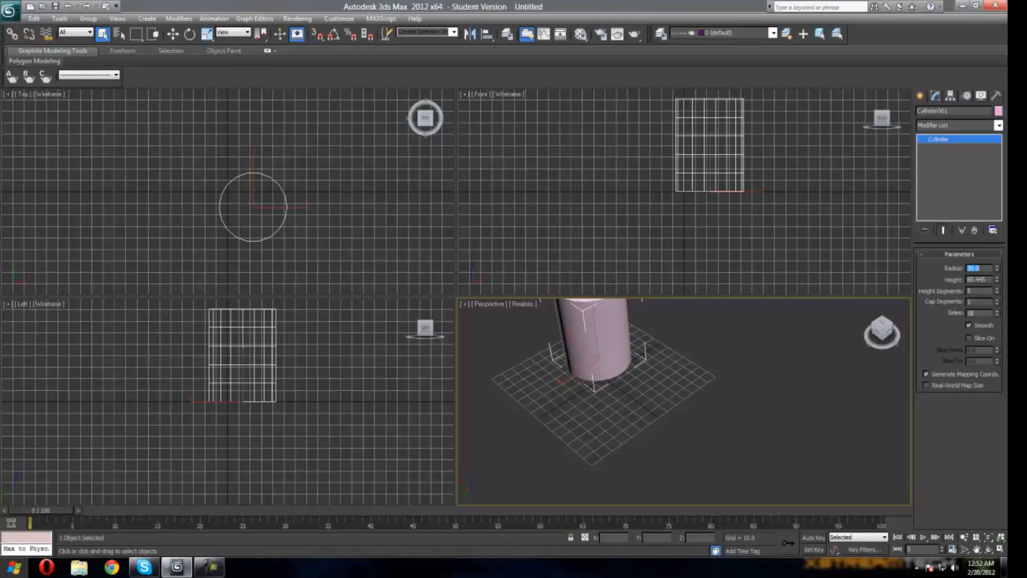
# Step: Set the cylinder's radius to 50
pyautogui.write('50')
pyautogui.press('Return')
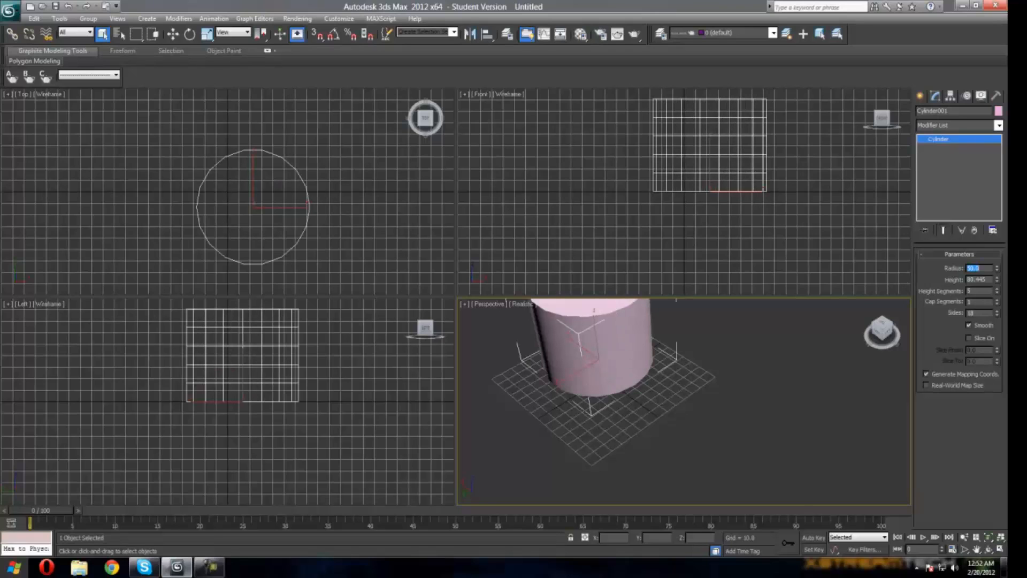
pyautogui.moveTo(882, 329); pyautogui.dragTo(896, 331)
# Step: Try cylinder heights of 90 and 5
pyautogui.moveTo(990, 280); pyautogui.dragTo(967, 279)
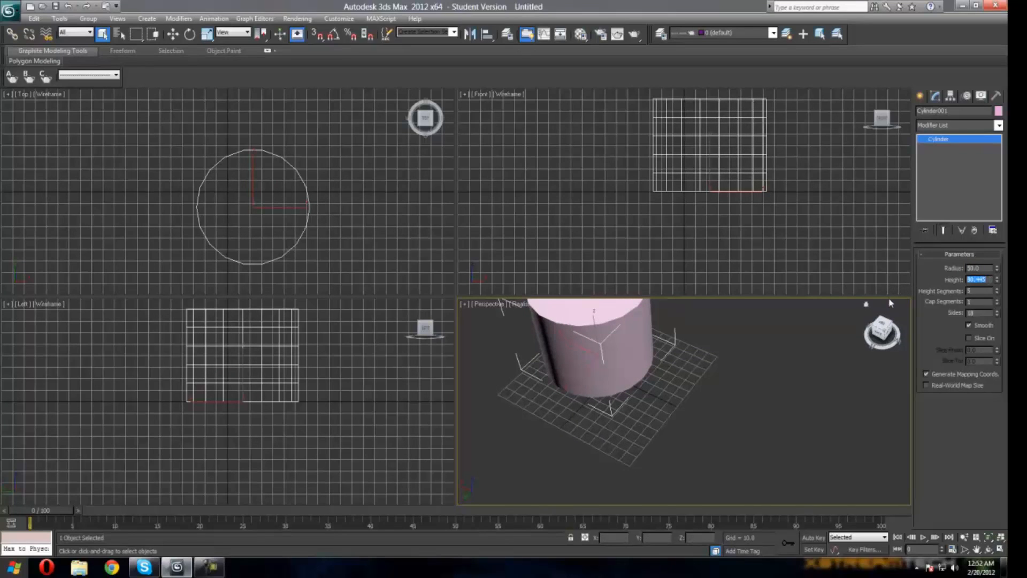
pyautogui.write('90')
pyautogui.press('Return')
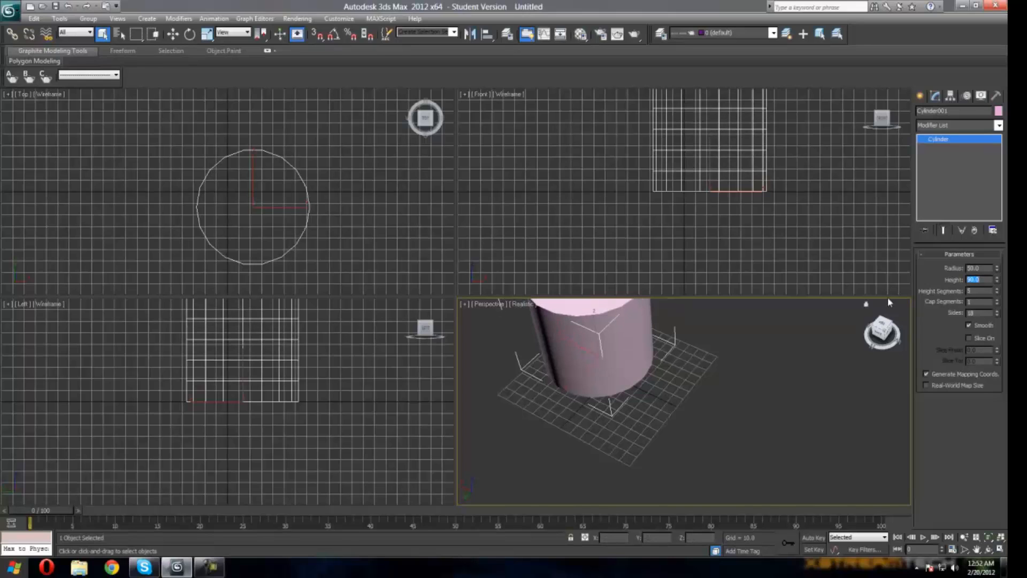
pyautogui.write('5')
pyautogui.press('Return')
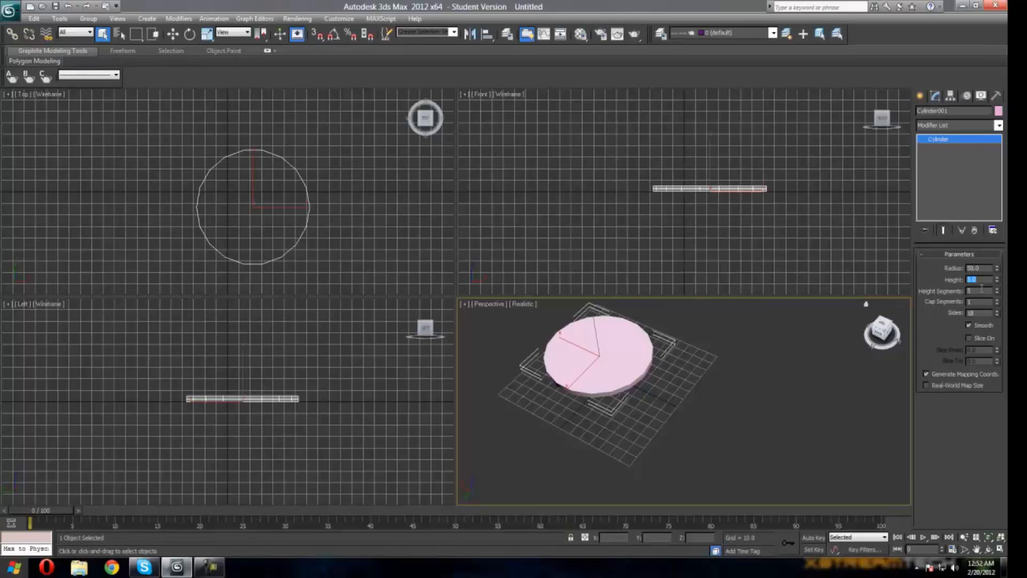
# Step: Set the cylinder's height to 50
pyautogui.write('50')
pyautogui.press('Return')
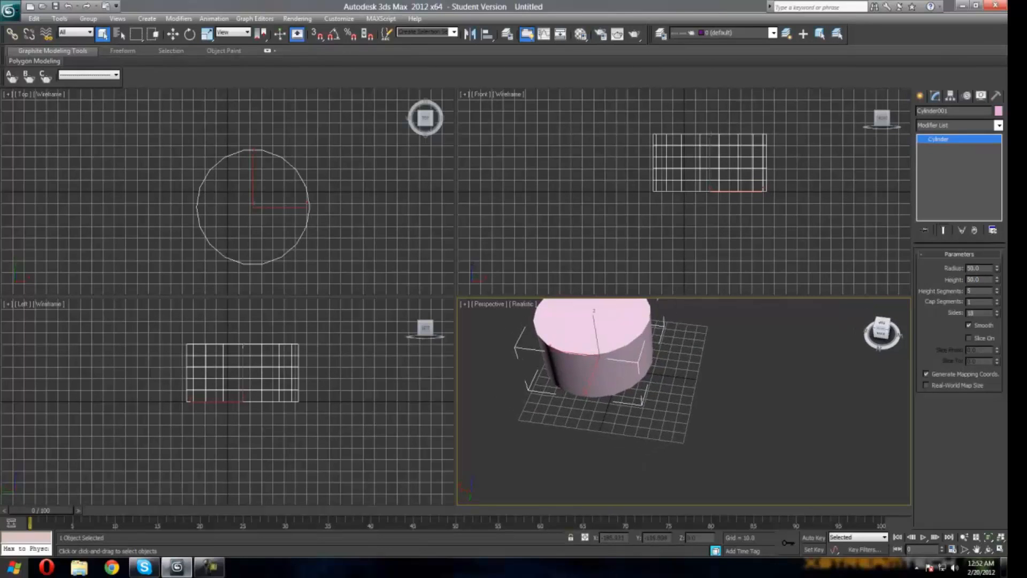
pyautogui.moveTo(880, 334); pyautogui.dragTo(886, 325)
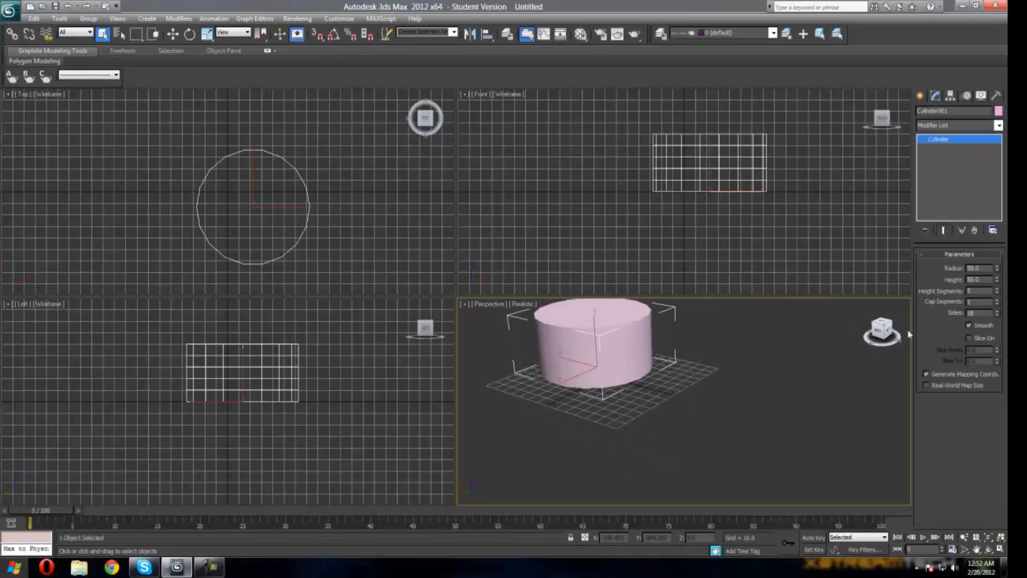
# Step: Set the cylinder's radius to 15
pyautogui.moveTo(980, 268); pyautogui.dragTo(902, 279)
pyautogui.write('15')
pyautogui.press('Return')
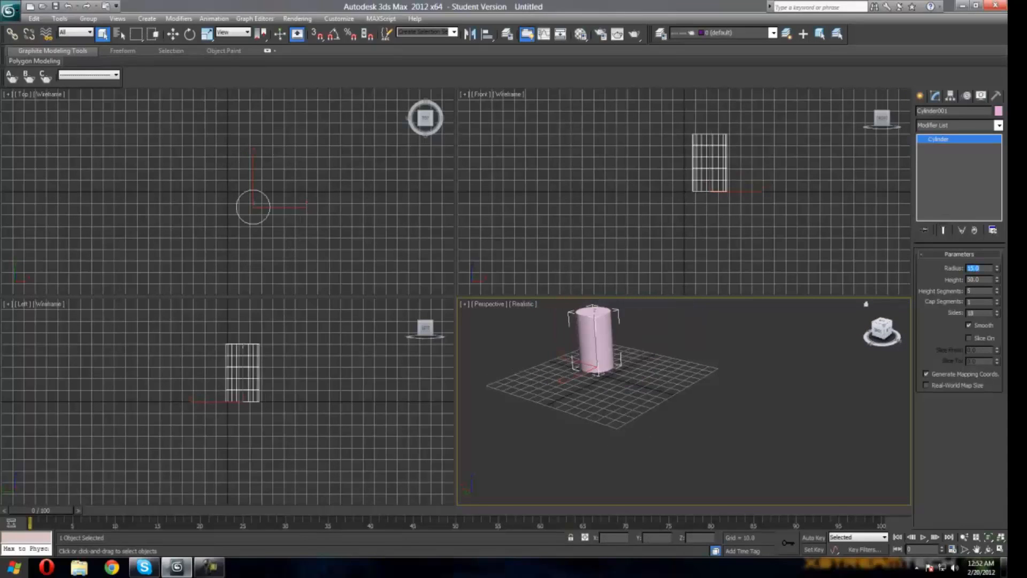
# Step: Apply a Bend modifier to the cylinder from the modifier list
pyautogui.click(867, 304)
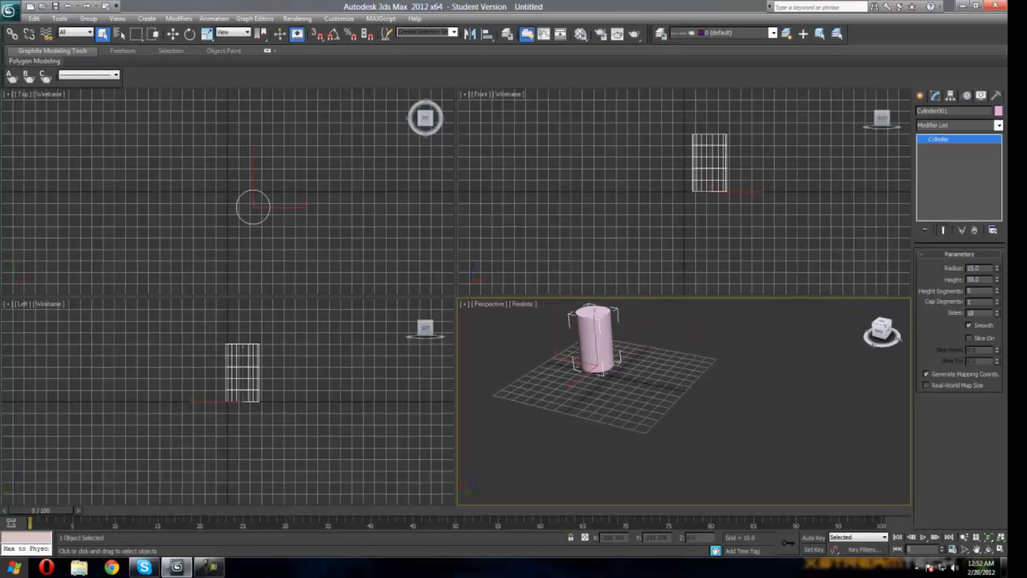
pyautogui.click(954, 128)
pyautogui.scroll(-5, 958, 321)
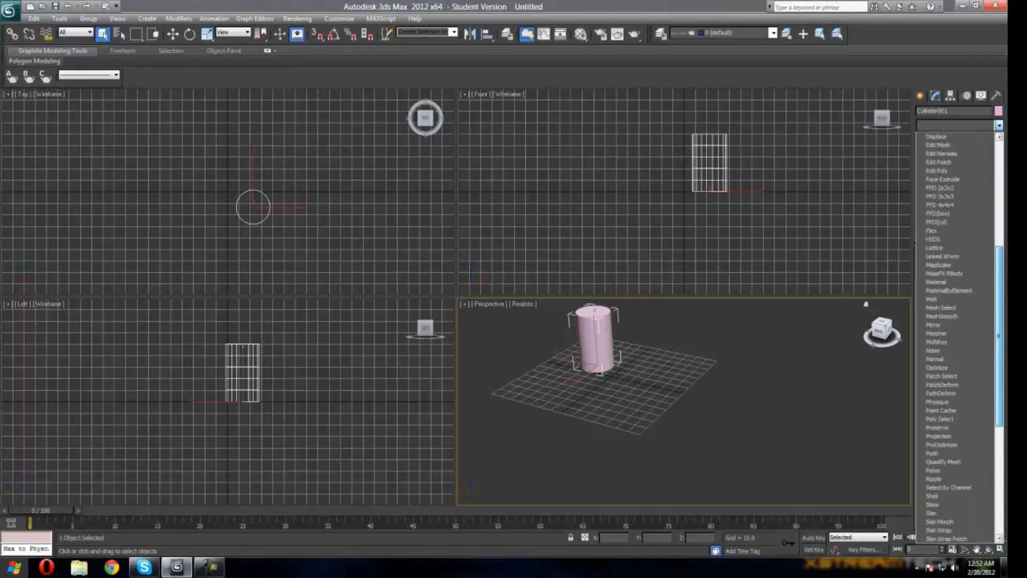
pyautogui.moveTo(1005, 301); pyautogui.dragTo(1006, 409)
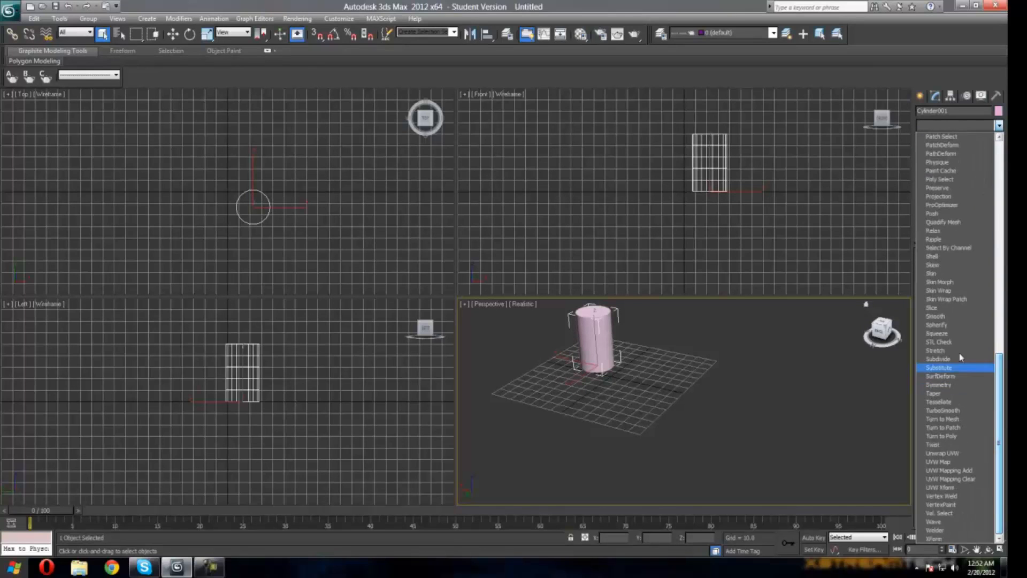
pyautogui.scroll(15, 1002, 360)
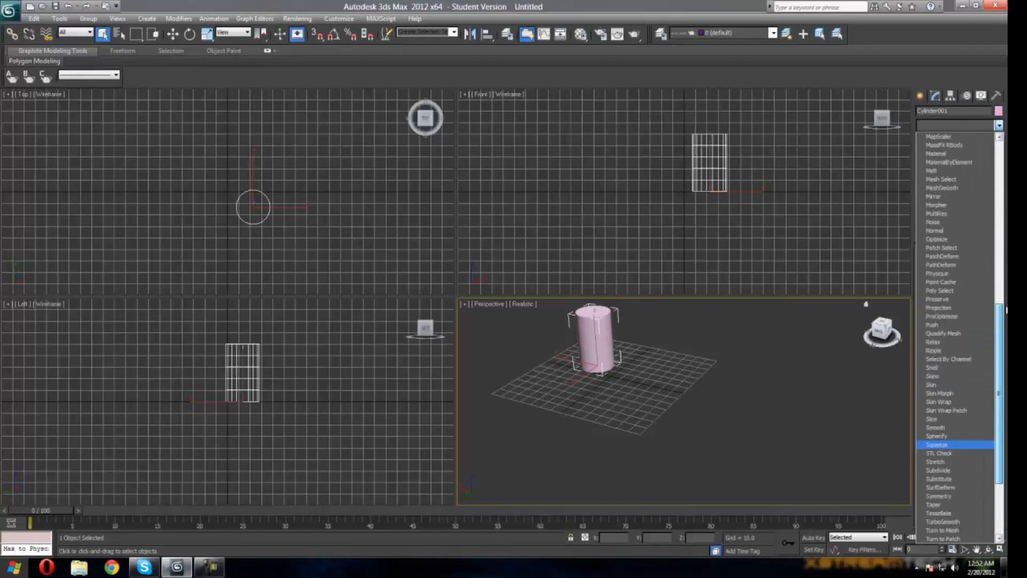
pyautogui.scroll(1, 999, 240)
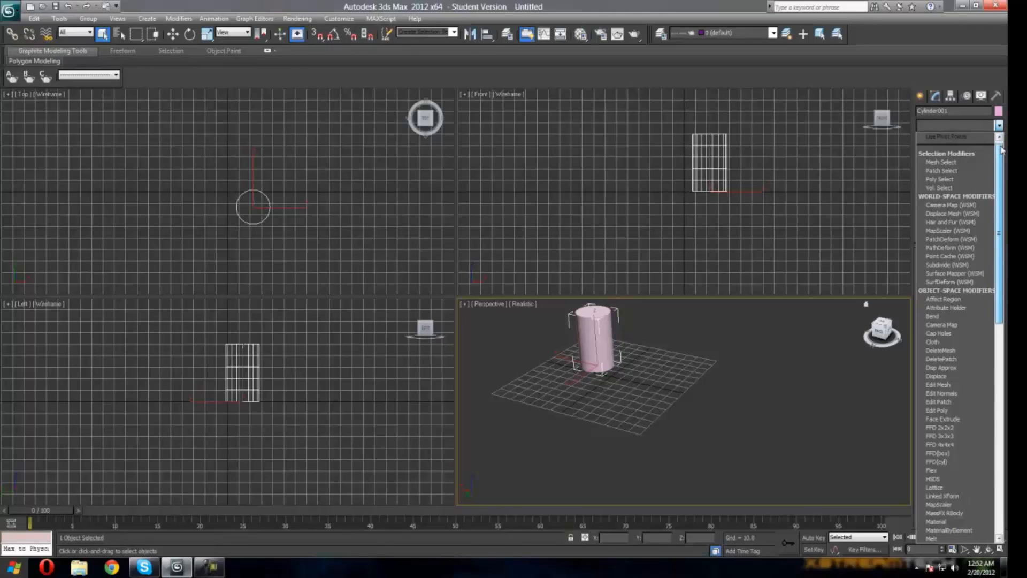
pyautogui.scroll(-1, 1002, 150)
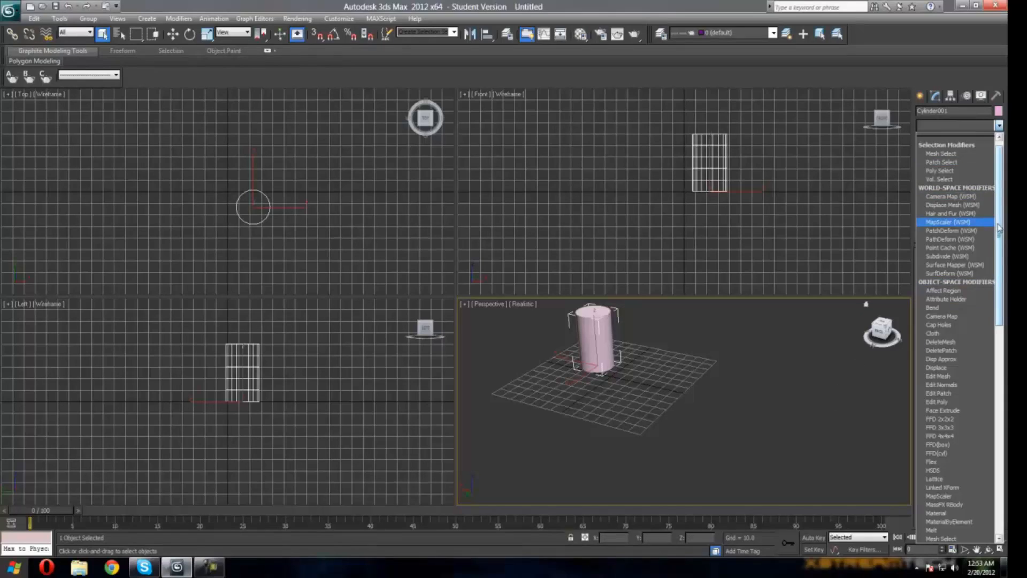
pyautogui.moveTo(1000, 231)
pyautogui.mouseDown()
pyautogui.moveTo(1000, 261)
pyautogui.moveTo(999, 228)
pyautogui.mouseUp()
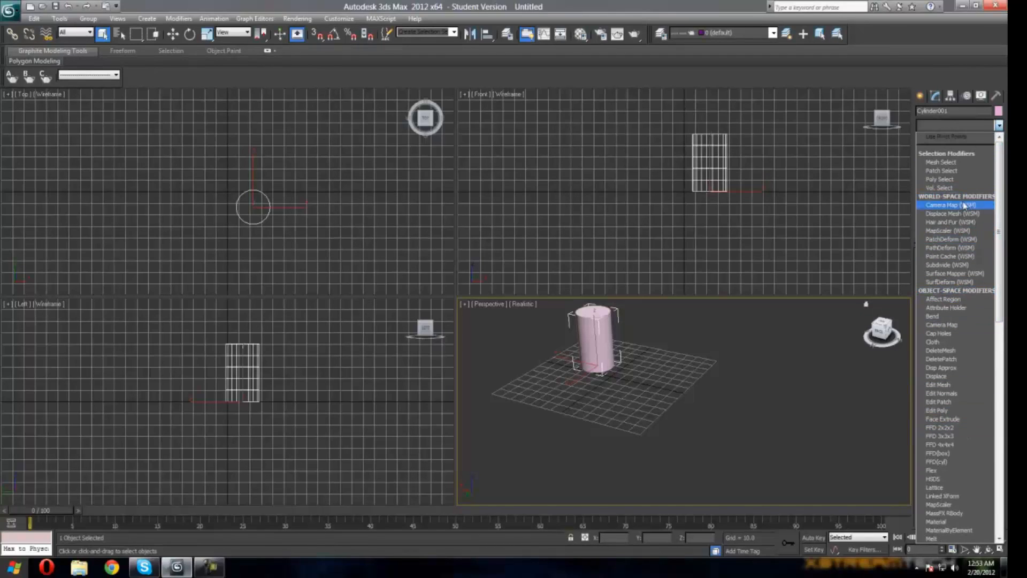
pyautogui.press('b')
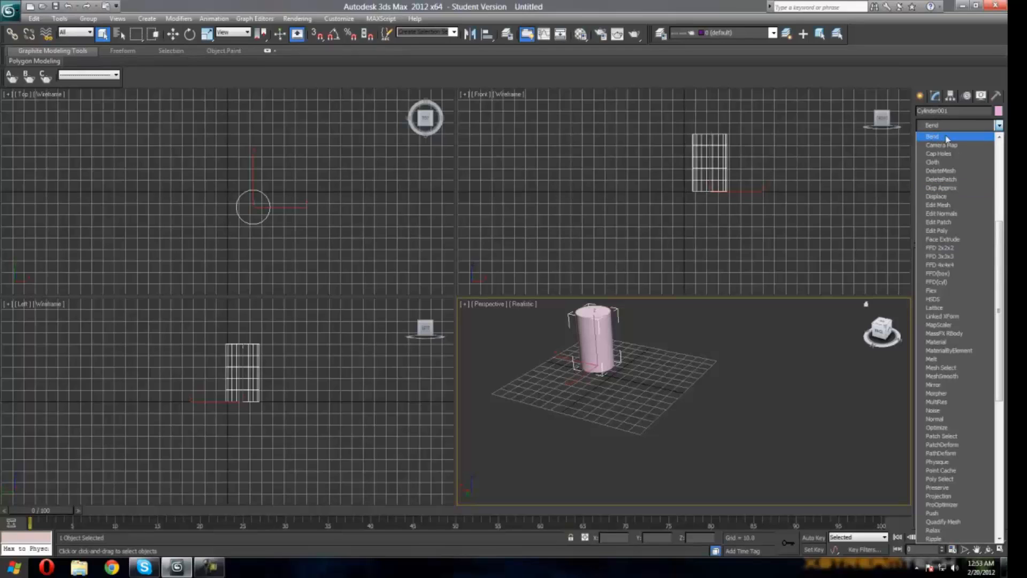
pyautogui.moveTo(1003, 252); pyautogui.dragTo(1003, 170)
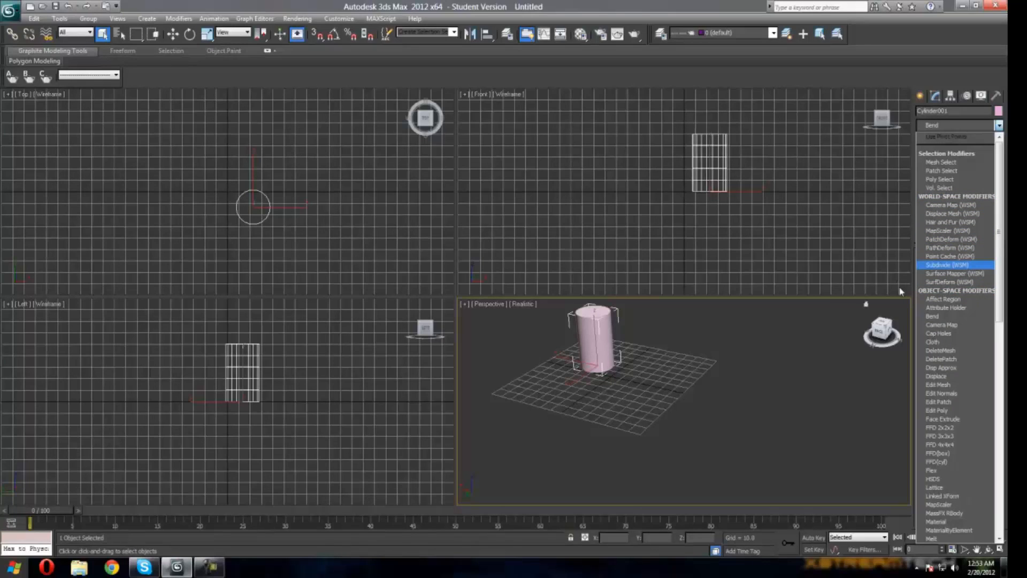
pyautogui.click(933, 317)
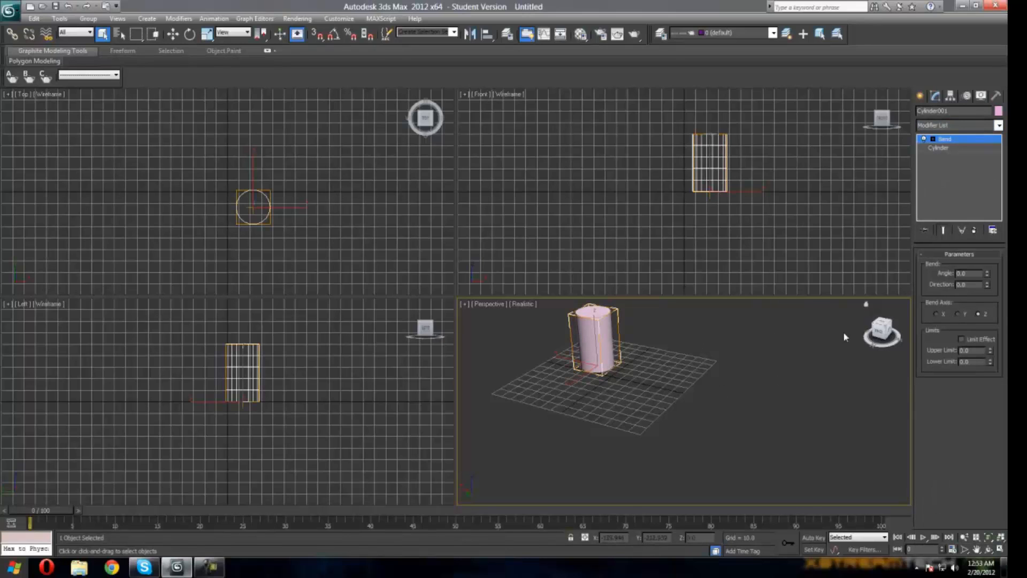
pyautogui.moveTo(878, 331); pyautogui.dragTo(897, 335)
pyautogui.scroll(5, 700, 336)
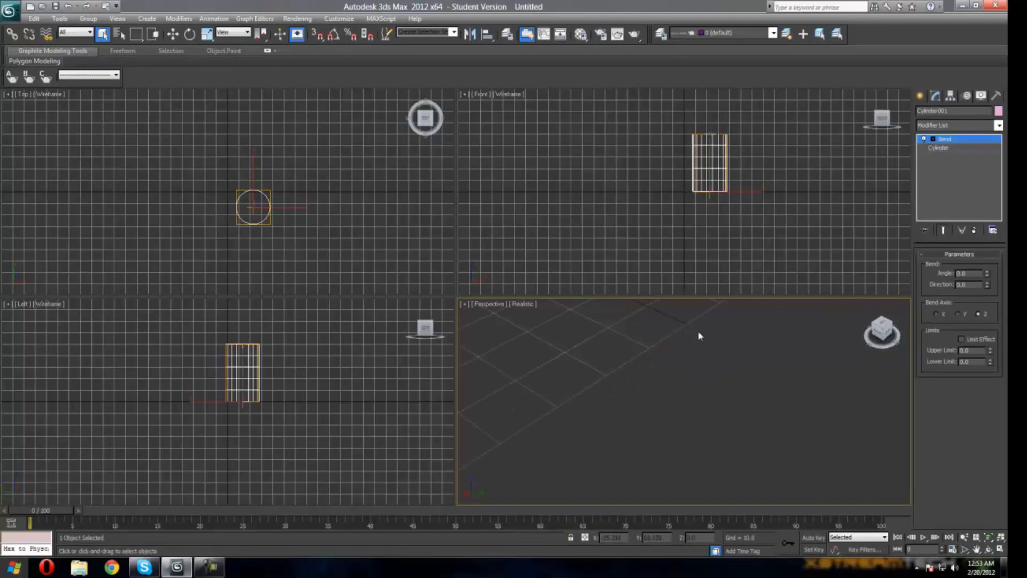
# Step: Inspect the cylinder from several angles in the perspective view
pyautogui.scroll(-3, 700, 338)
pyautogui.click(681, 341)
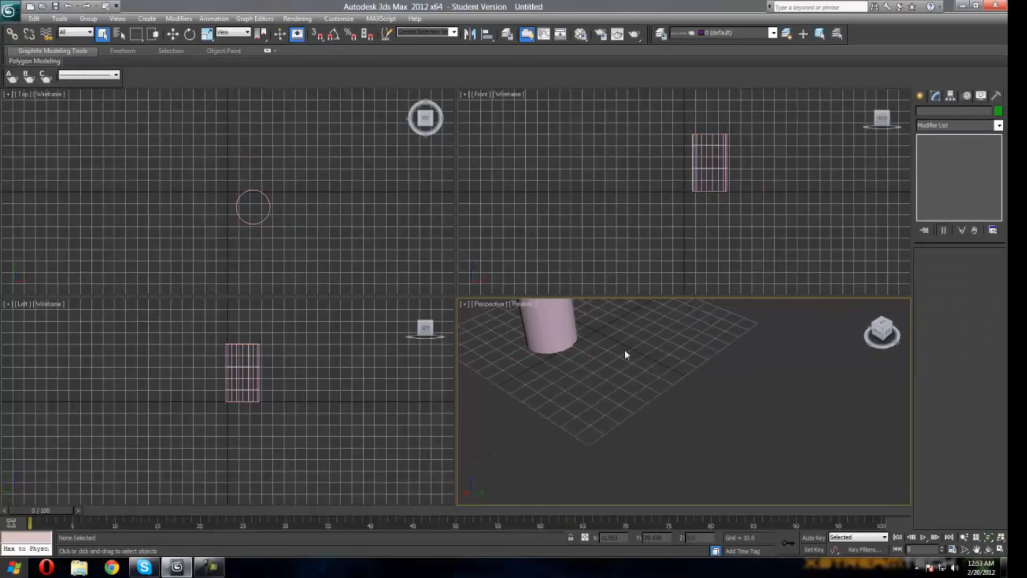
pyautogui.moveTo(882, 330); pyautogui.dragTo(872, 309)
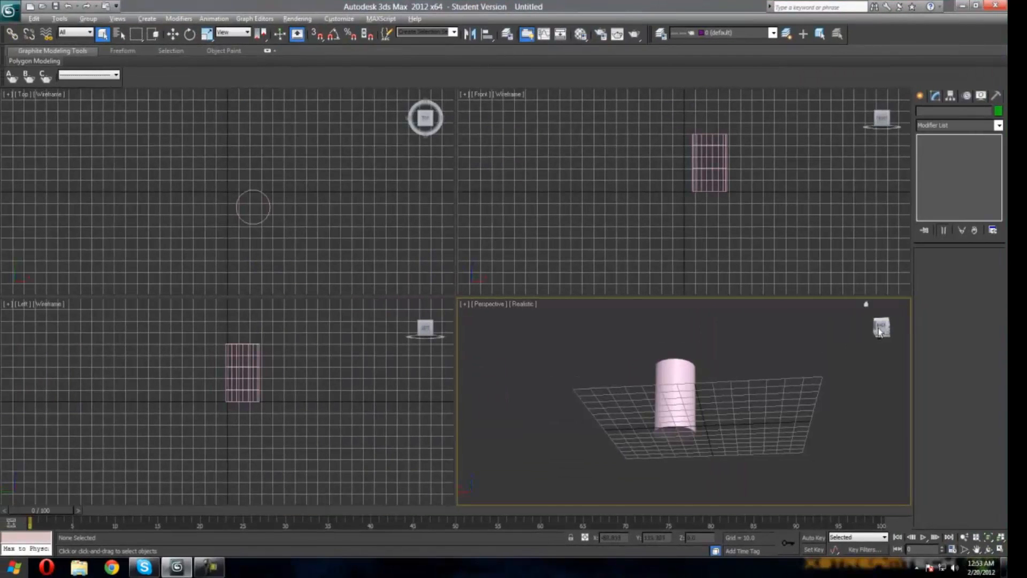
pyautogui.scroll(5, 806, 367)
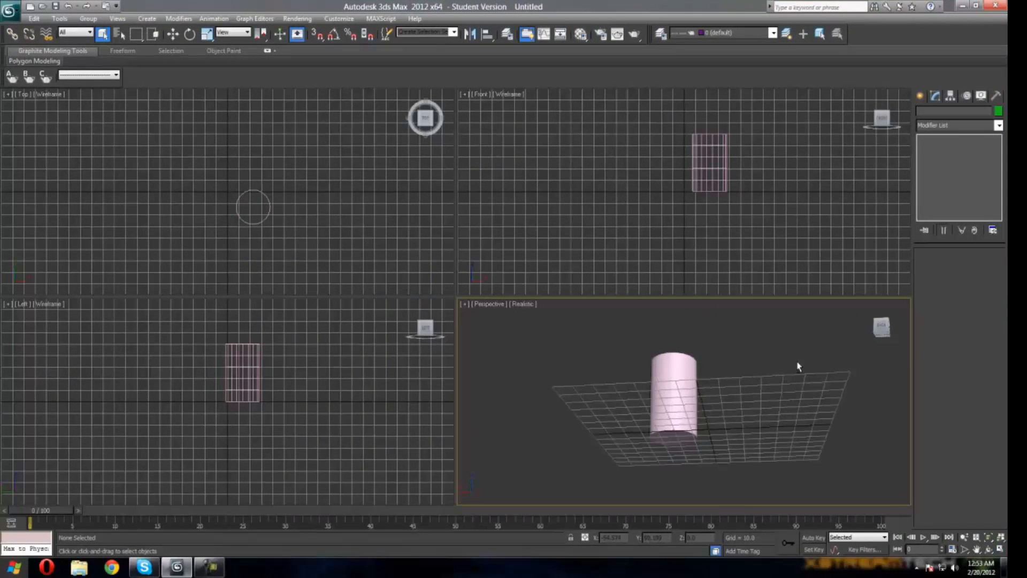
pyautogui.click(877, 328)
pyautogui.click(879, 327)
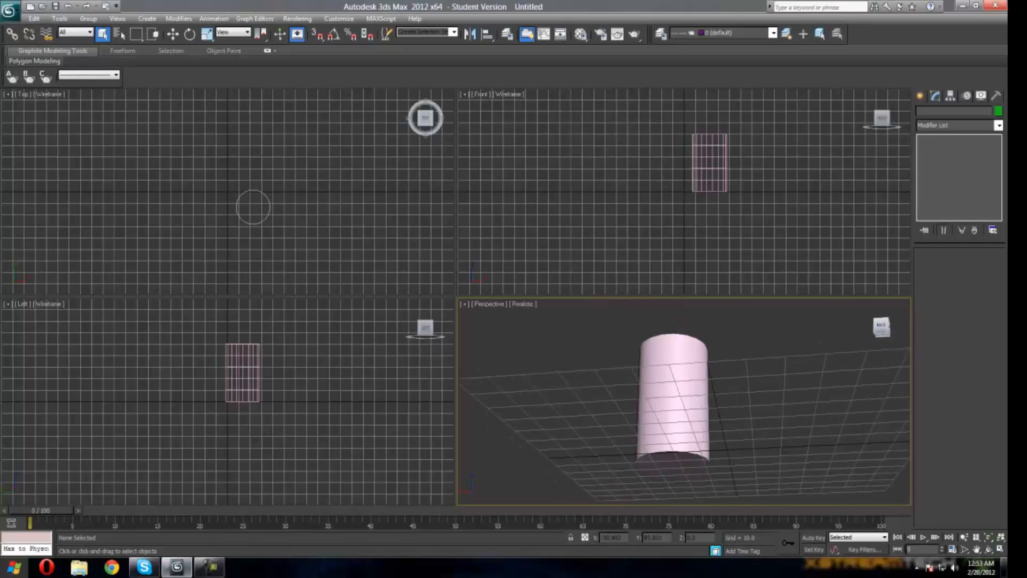
pyautogui.click(669, 394)
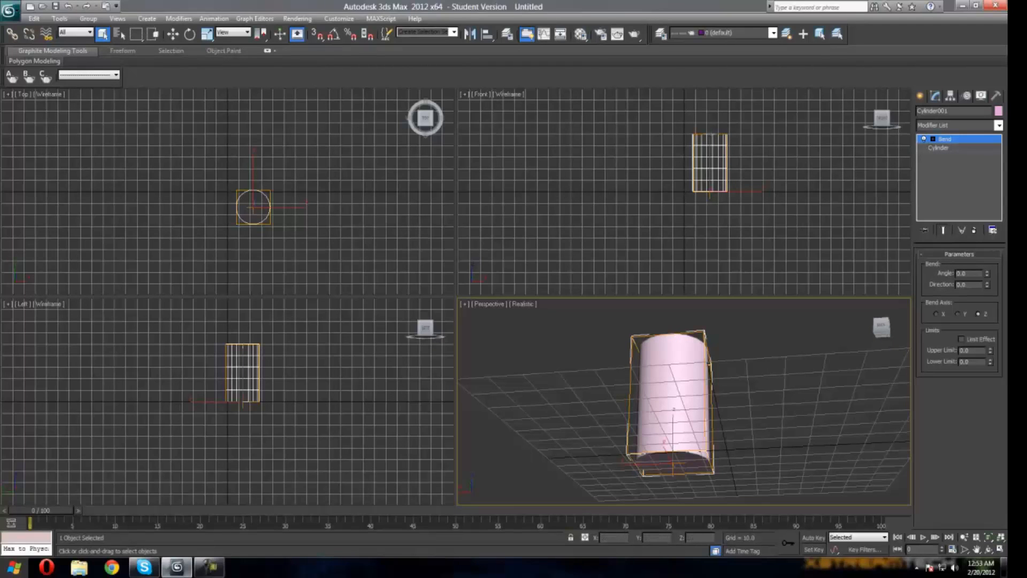
pyautogui.click(939, 149)
pyautogui.click(659, 369)
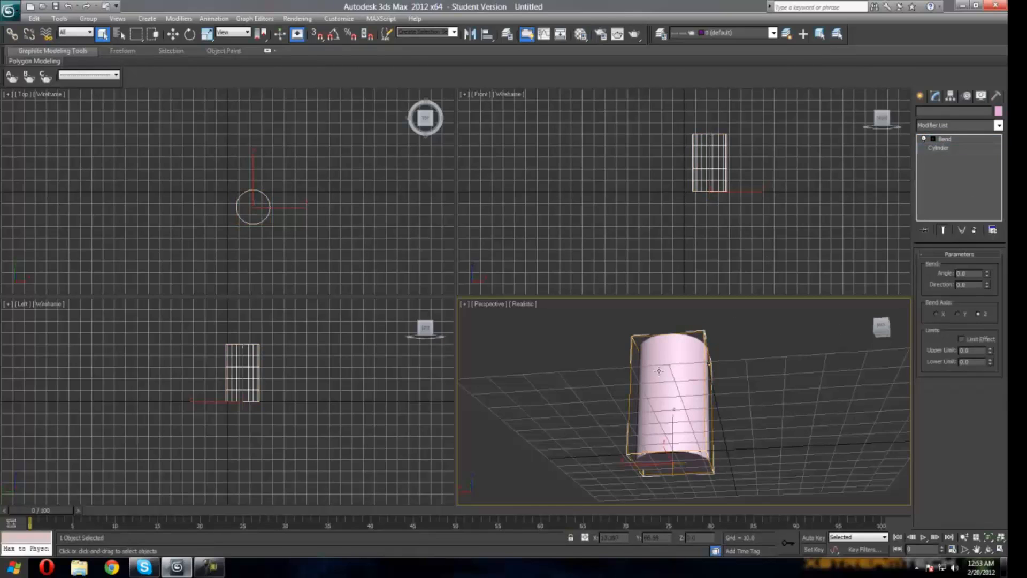
pyautogui.click(881, 328)
pyautogui.click(753, 368)
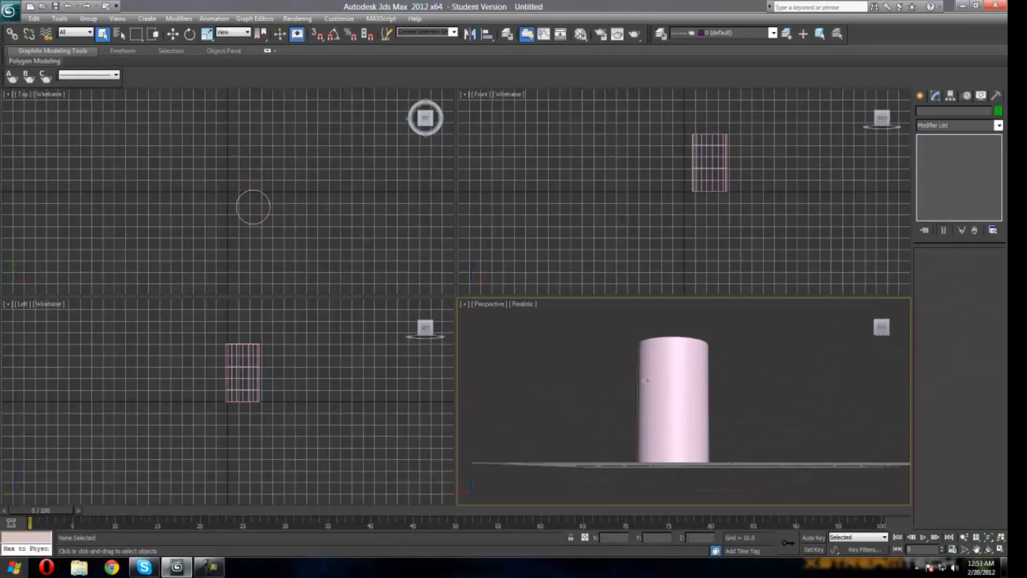
# Step: Reselect the cylinder's Bend modifier and set the bend angle to -60
pyautogui.click(647, 380)
pyautogui.click(945, 149)
pyautogui.click(946, 140)
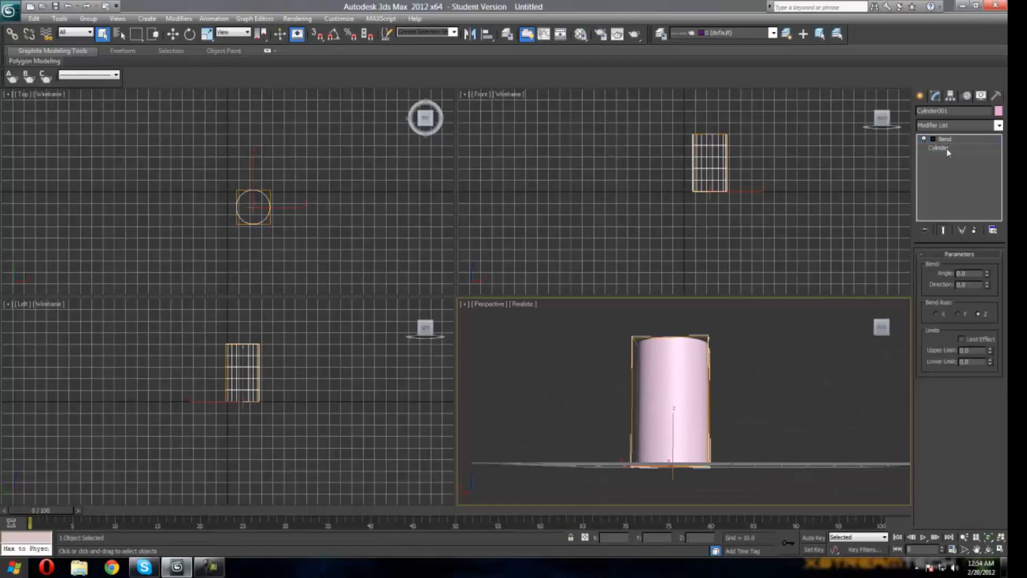
pyautogui.click(945, 139)
pyautogui.press('w')
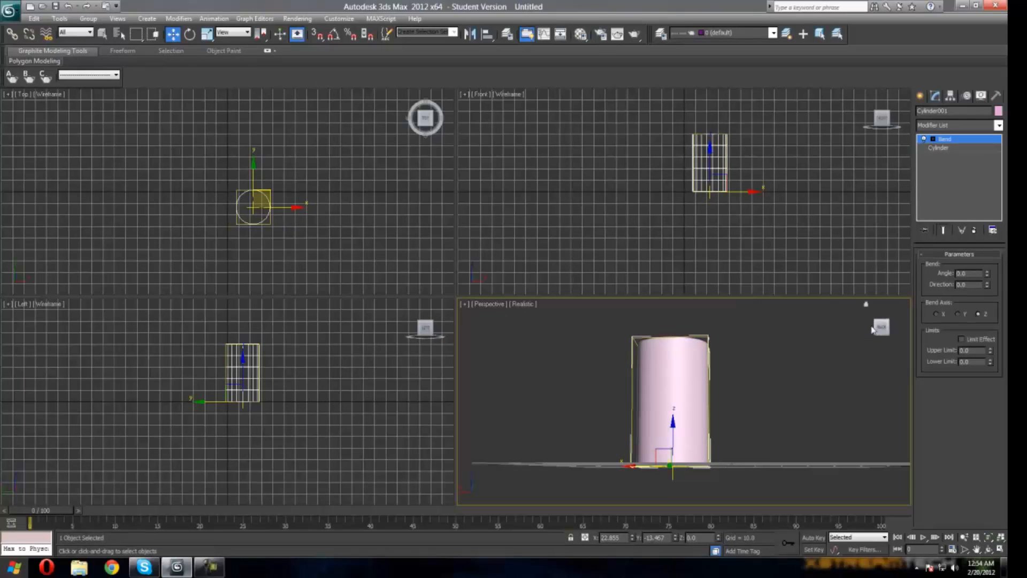
pyautogui.moveTo(876, 326)
pyautogui.mouseDown()
pyautogui.moveTo(843, 347)
pyautogui.moveTo(875, 325)
pyautogui.mouseUp()
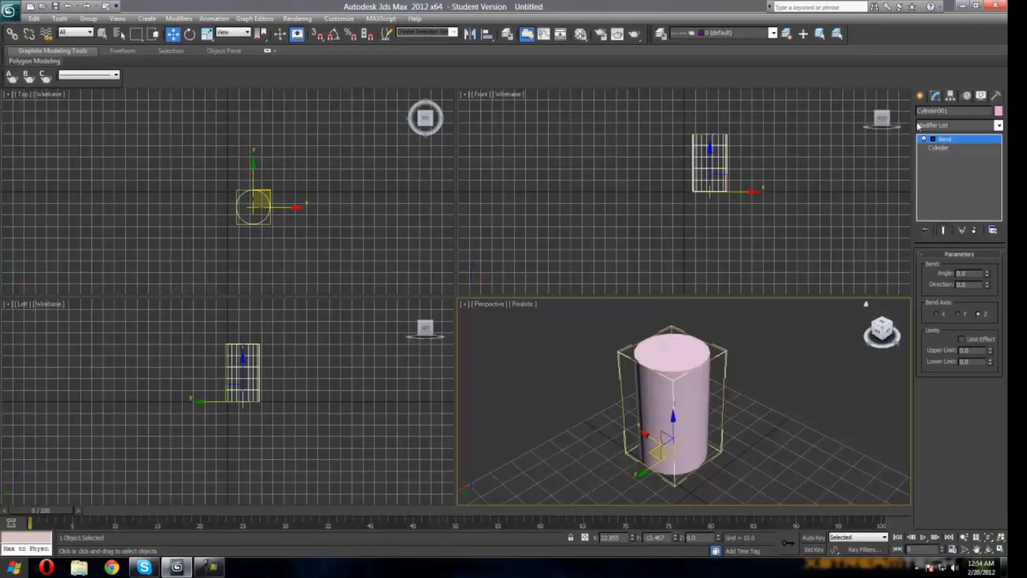
pyautogui.click(943, 231)
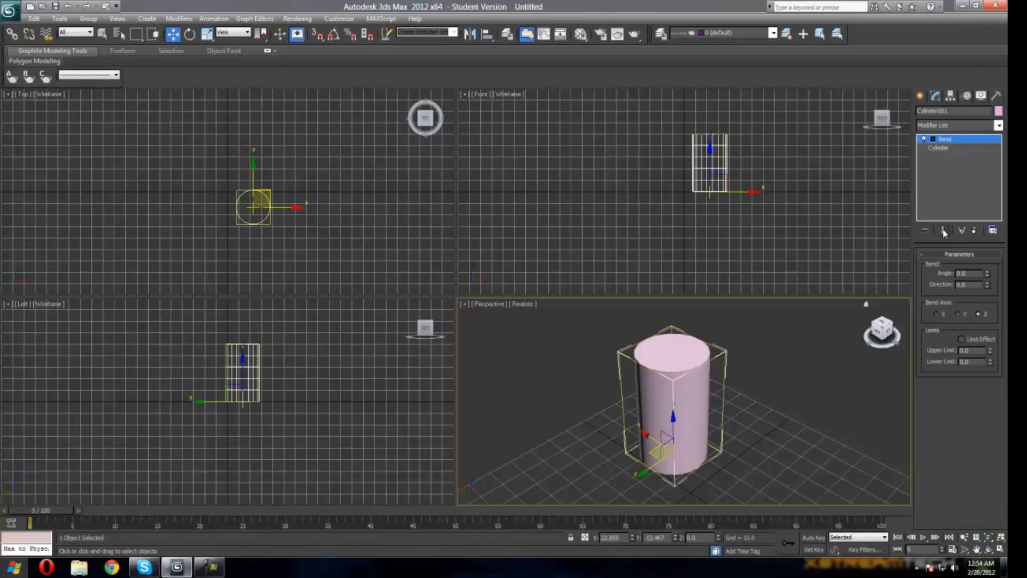
pyautogui.moveTo(882, 328); pyautogui.dragTo(873, 314)
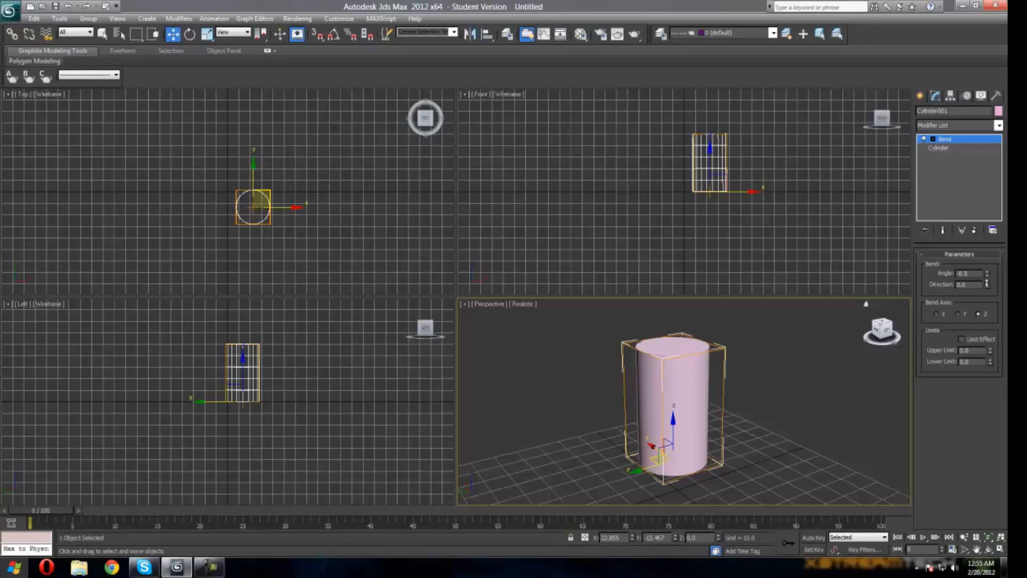
pyautogui.moveTo(987, 274); pyautogui.dragTo(915, 326)
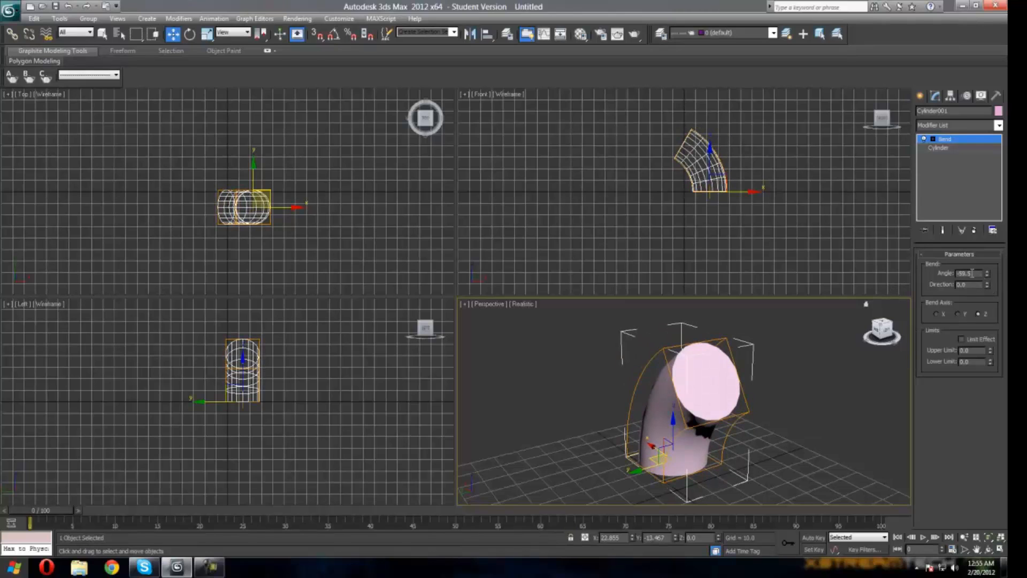
pyautogui.moveTo(973, 273); pyautogui.dragTo(894, 273)
pyautogui.write('-60')
pyautogui.press('Return')
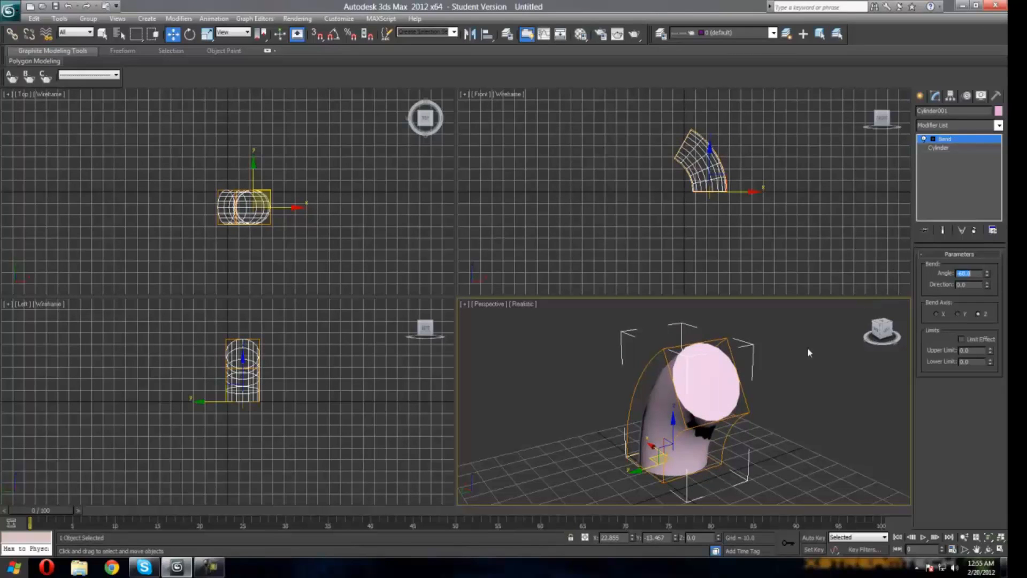
# Step: Set the Bend modifier's direction to 90
pyautogui.moveTo(988, 287); pyautogui.dragTo(925, 288)
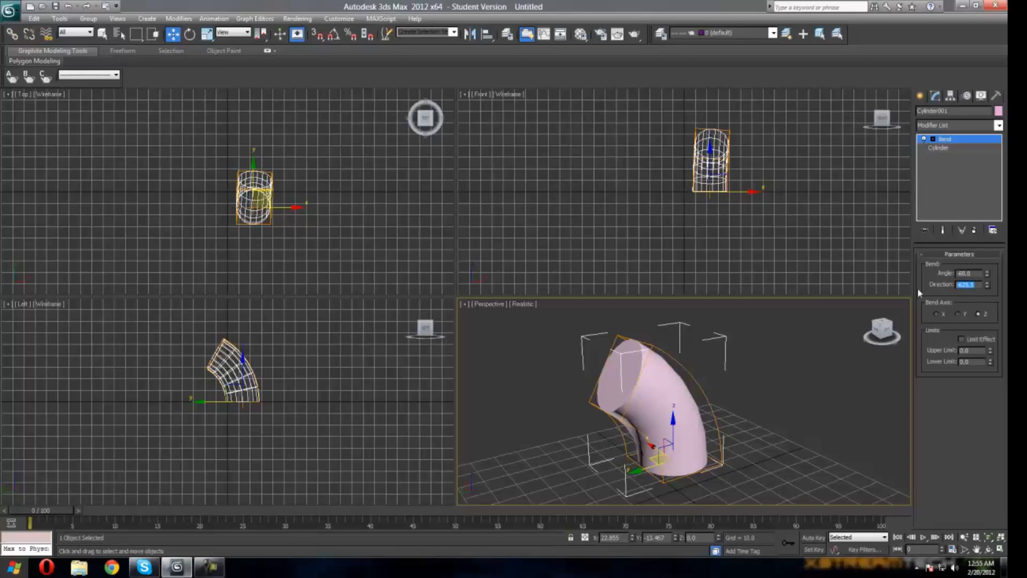
pyautogui.write('90')
pyautogui.press('Return')
pyautogui.click(973, 272)
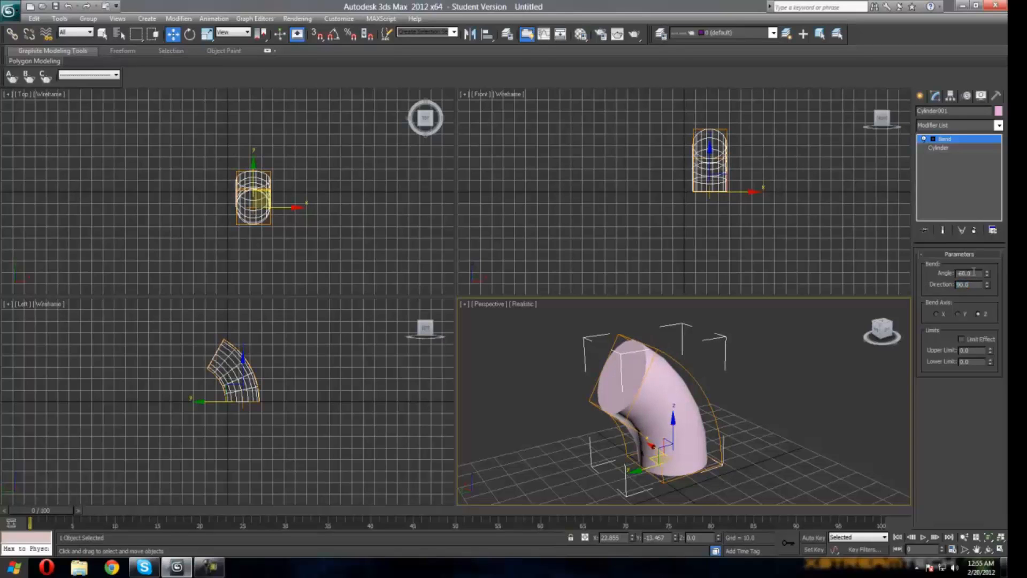
# Step: Add a Twist modifier to the cylinder on top of the Bend
pyautogui.moveTo(889, 325); pyautogui.dragTo(878, 328)
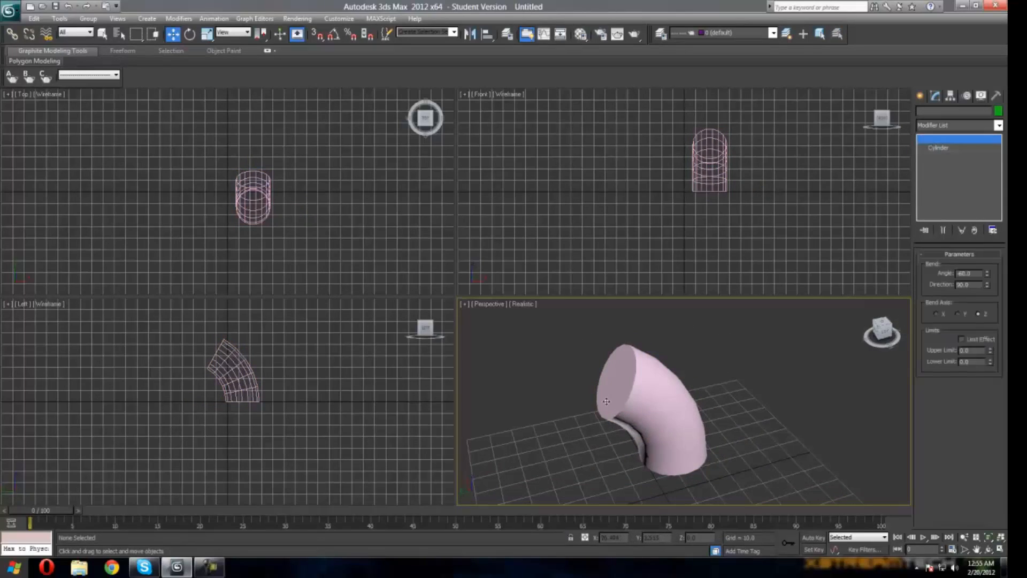
pyautogui.click(949, 126)
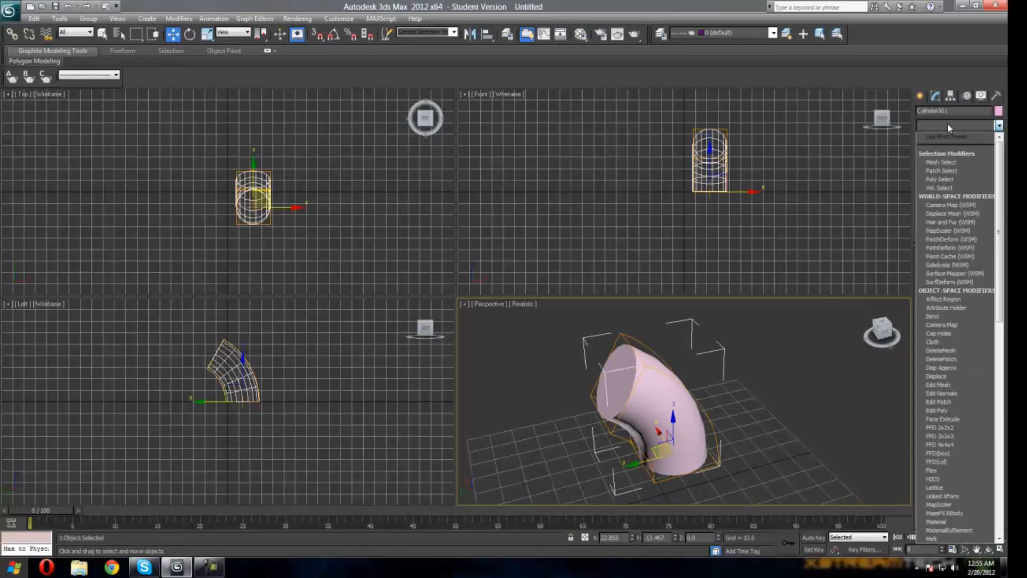
pyautogui.press('t')
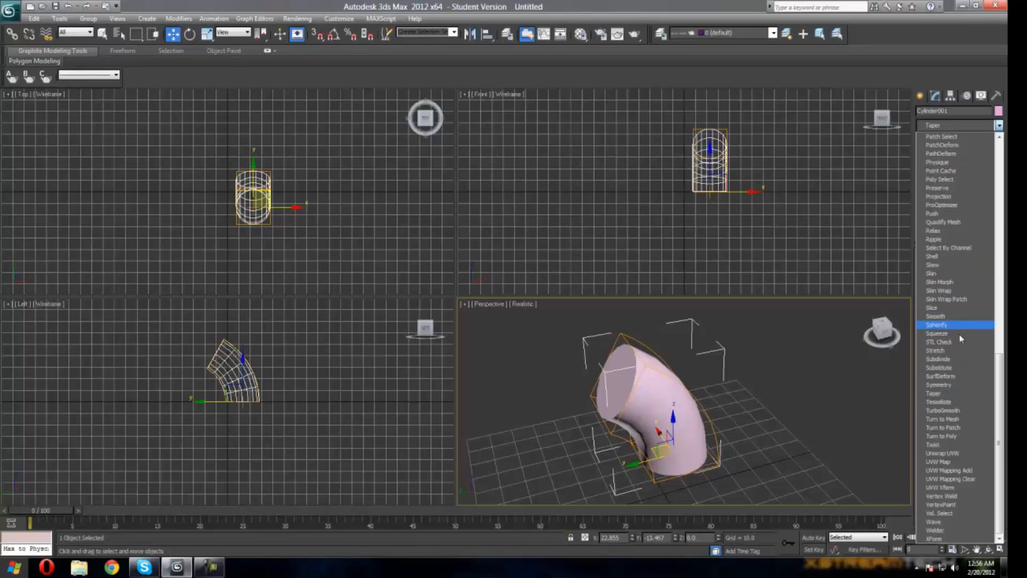
pyautogui.click(935, 445)
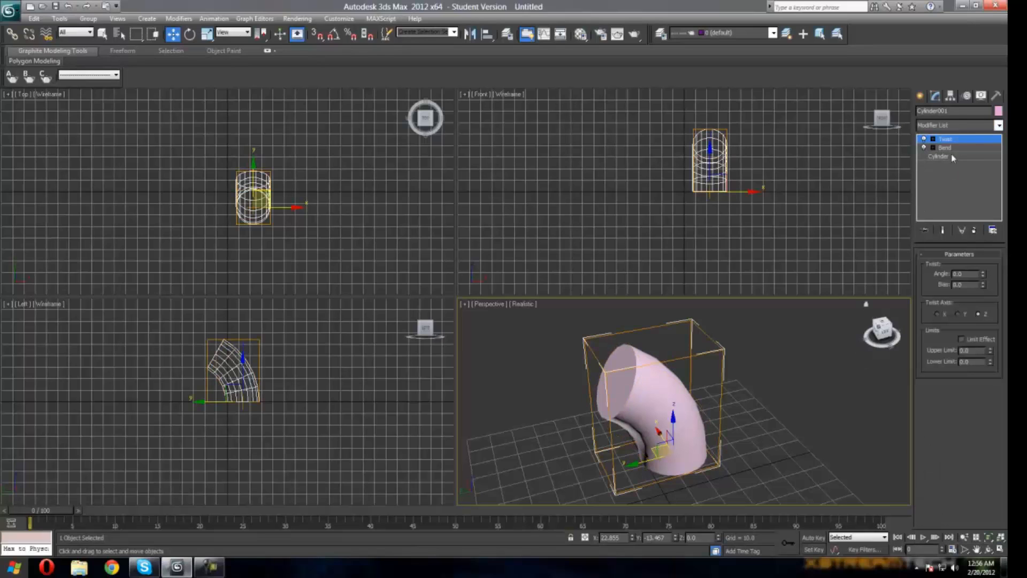
# Step: Set the Twist modifier's angle to 50
pyautogui.click(982, 273)
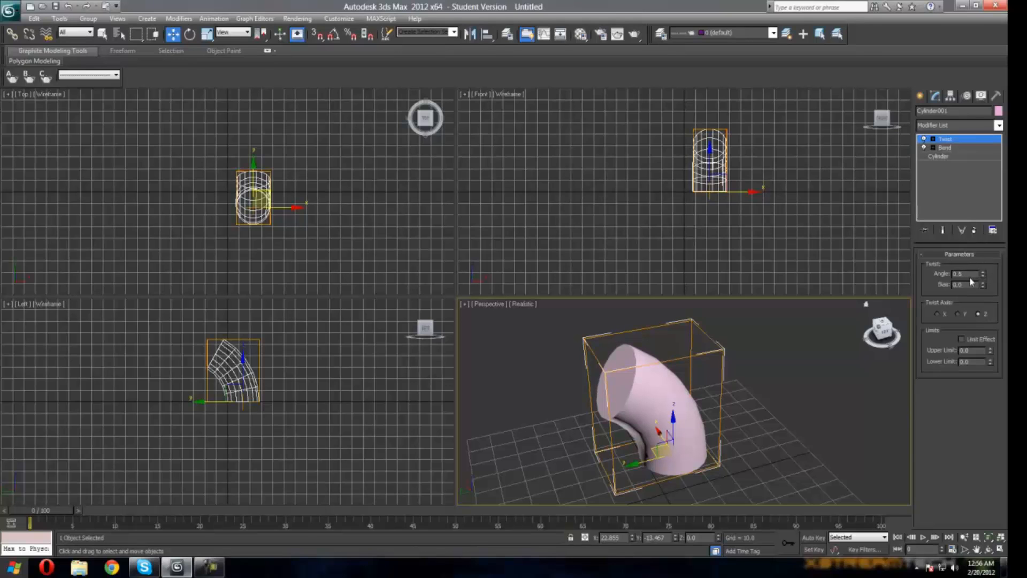
pyautogui.moveTo(983, 273); pyautogui.dragTo(786, 192)
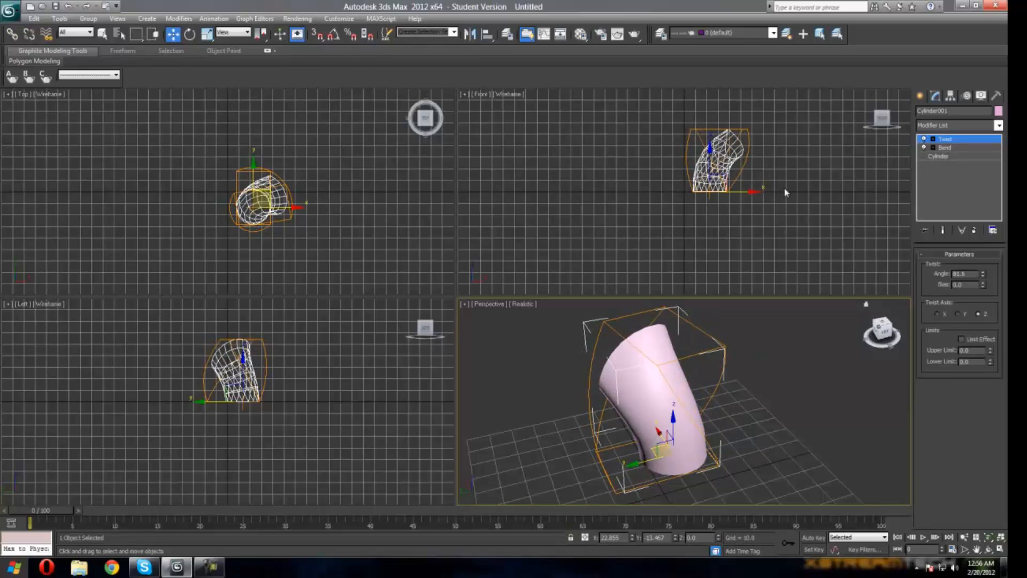
pyautogui.doubleClick(969, 273)
pyautogui.write('50')
pyautogui.press('Return')
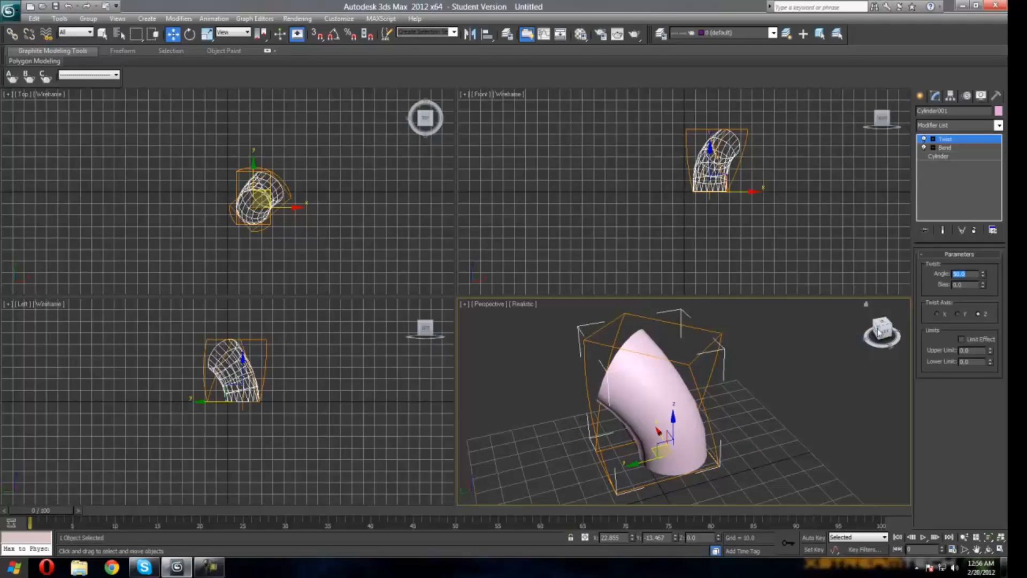
# Step: Switch between the Cylinder, Bend and Twist levels of the modifier stack to compare their effects
pyautogui.moveTo(880, 331)
pyautogui.mouseDown()
pyautogui.moveTo(880, 313)
pyautogui.moveTo(899, 310)
pyautogui.moveTo(909, 353)
pyautogui.moveTo(894, 350)
pyautogui.moveTo(916, 312)
pyautogui.moveTo(895, 346)
pyautogui.mouseUp()
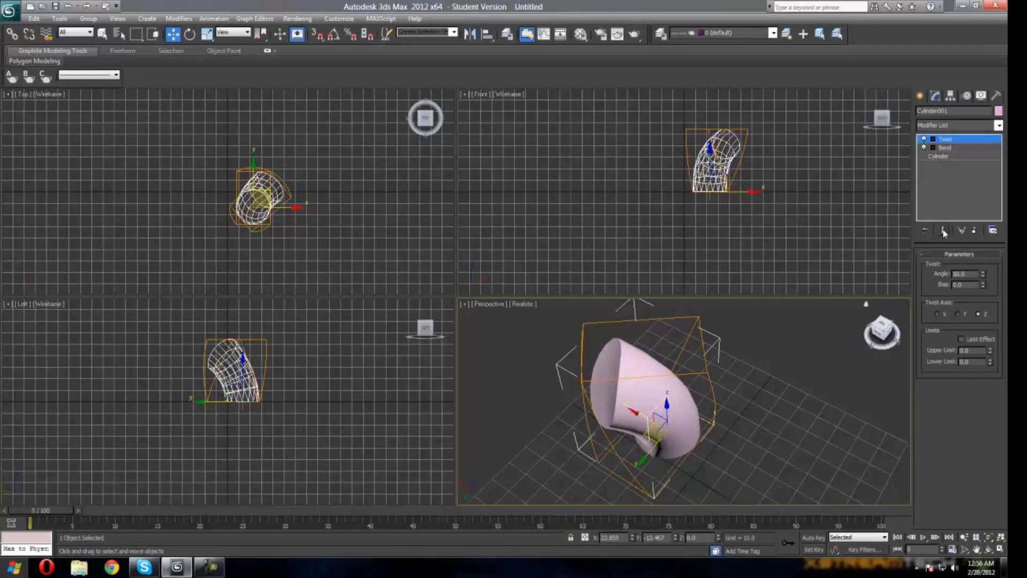
pyautogui.click(948, 156)
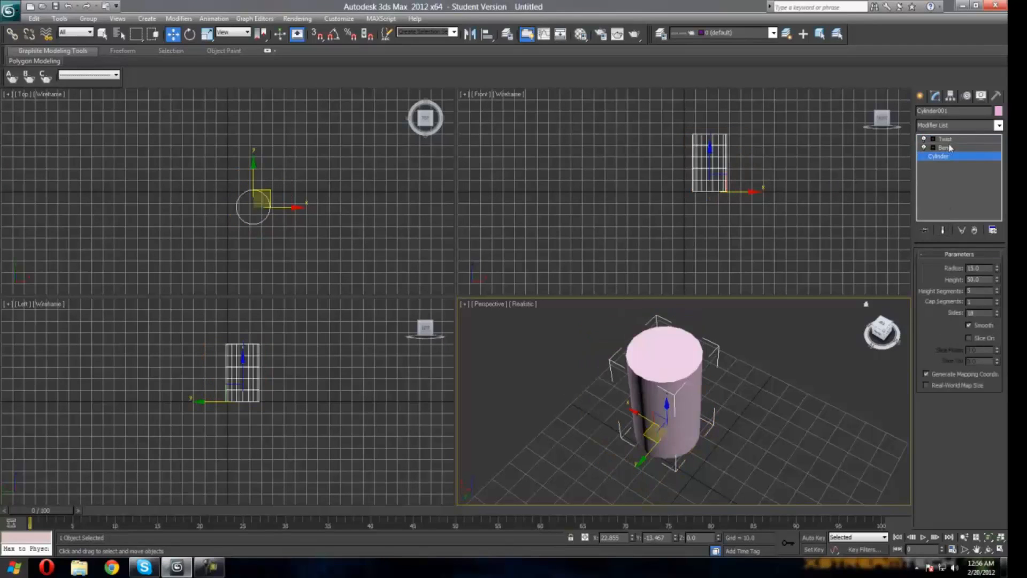
pyautogui.click(950, 143)
pyautogui.click(952, 148)
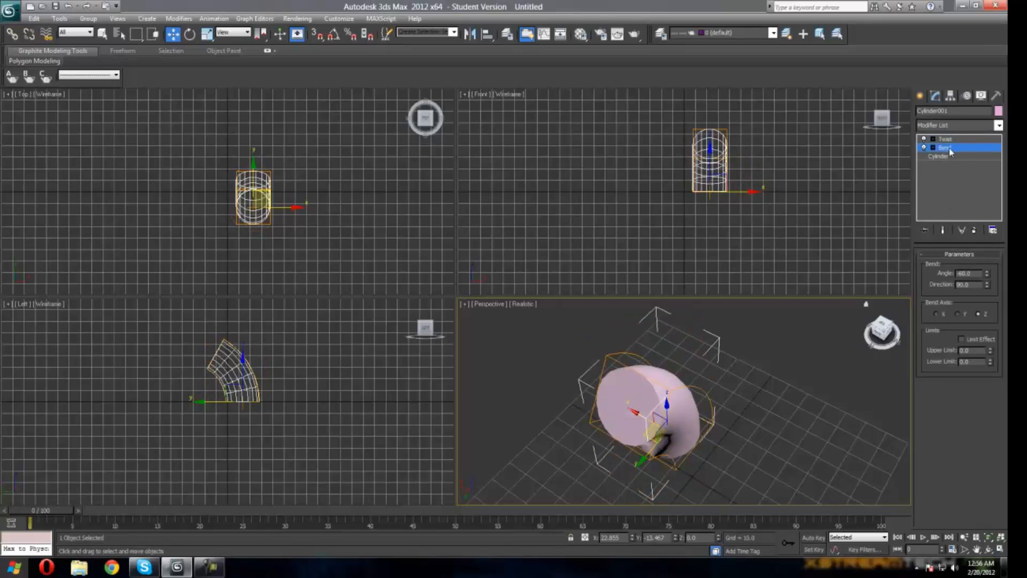
pyautogui.moveTo(889, 333); pyautogui.dragTo(944, 247)
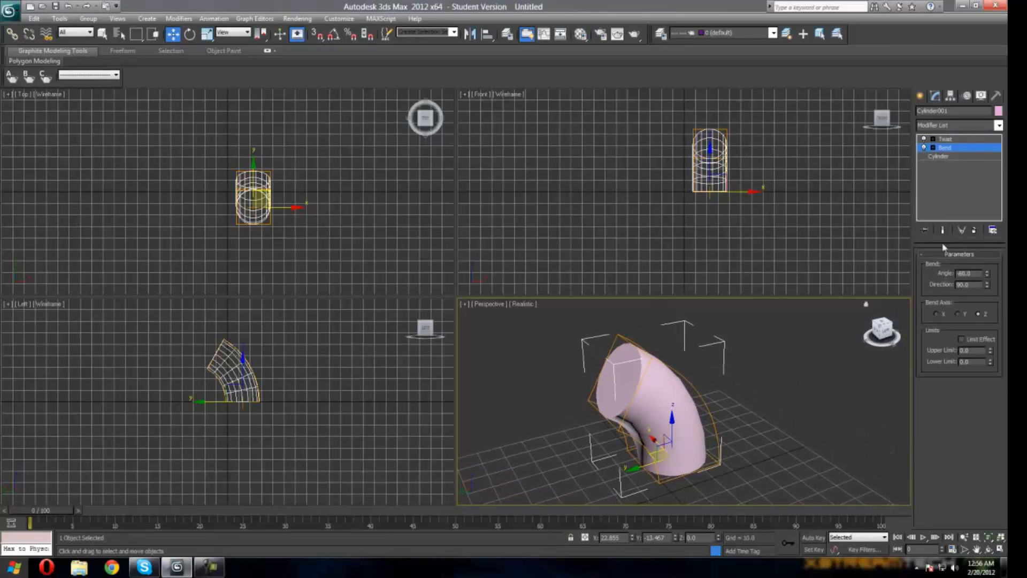
pyautogui.click(948, 141)
pyautogui.click(950, 149)
pyautogui.click(952, 140)
pyautogui.click(950, 147)
pyautogui.click(952, 141)
pyautogui.click(950, 147)
pyautogui.click(951, 139)
pyautogui.click(950, 148)
pyautogui.click(951, 140)
pyautogui.click(950, 148)
pyautogui.click(950, 140)
pyautogui.click(950, 148)
pyautogui.click(951, 140)
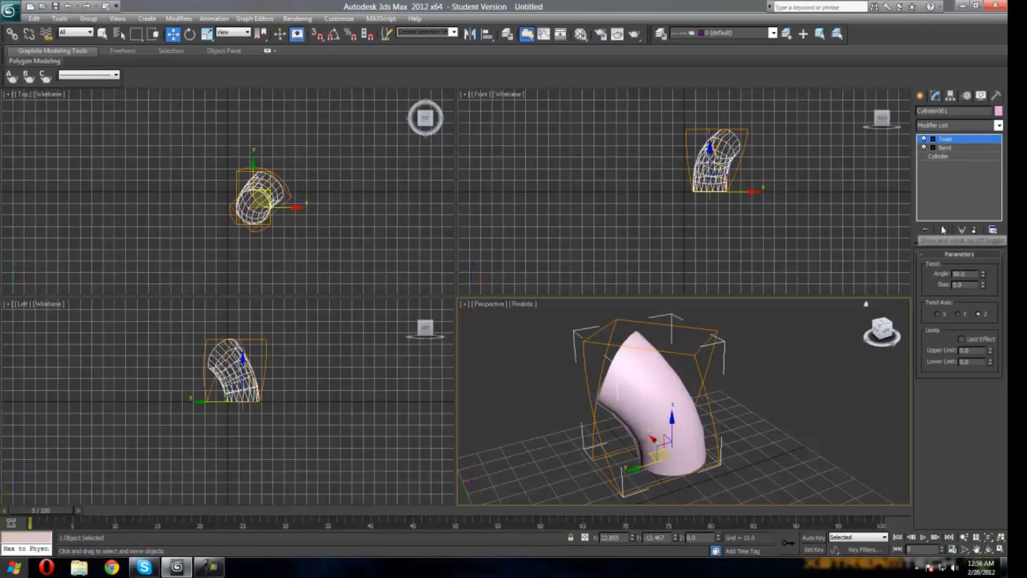
pyautogui.click(943, 230)
pyautogui.click(945, 148)
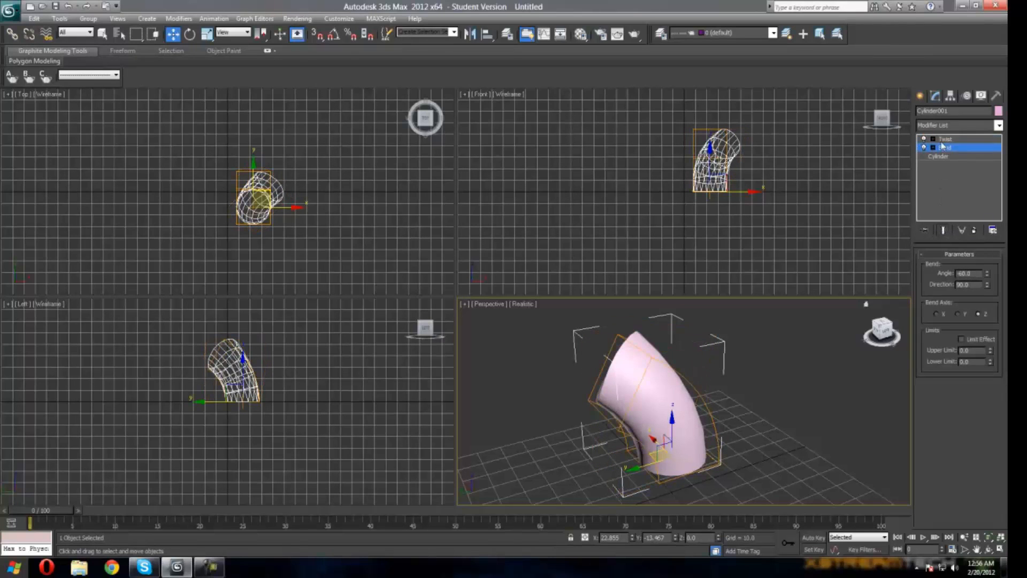
pyautogui.click(946, 139)
pyautogui.click(946, 147)
pyautogui.click(946, 140)
pyautogui.click(945, 148)
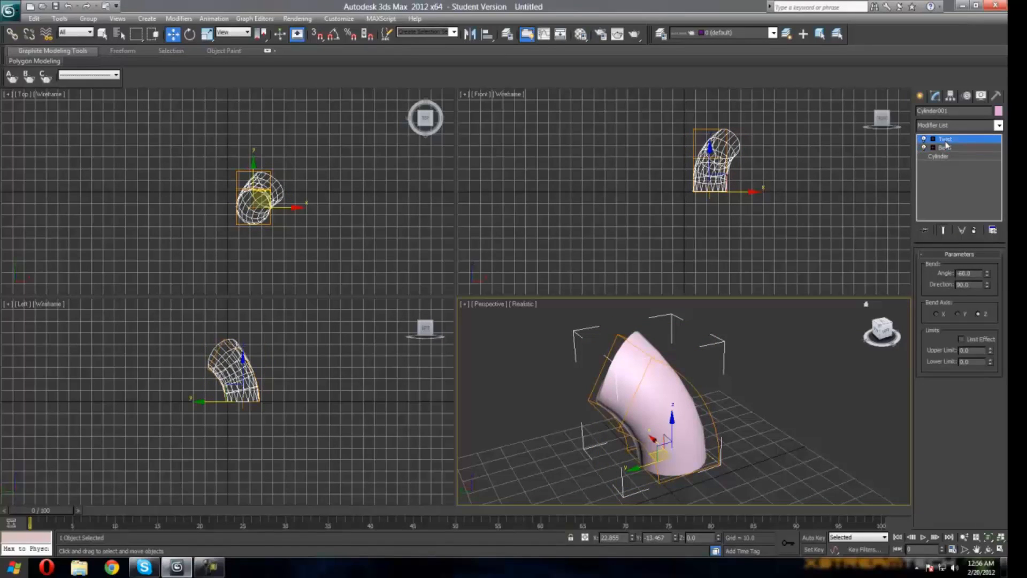
pyautogui.click(946, 140)
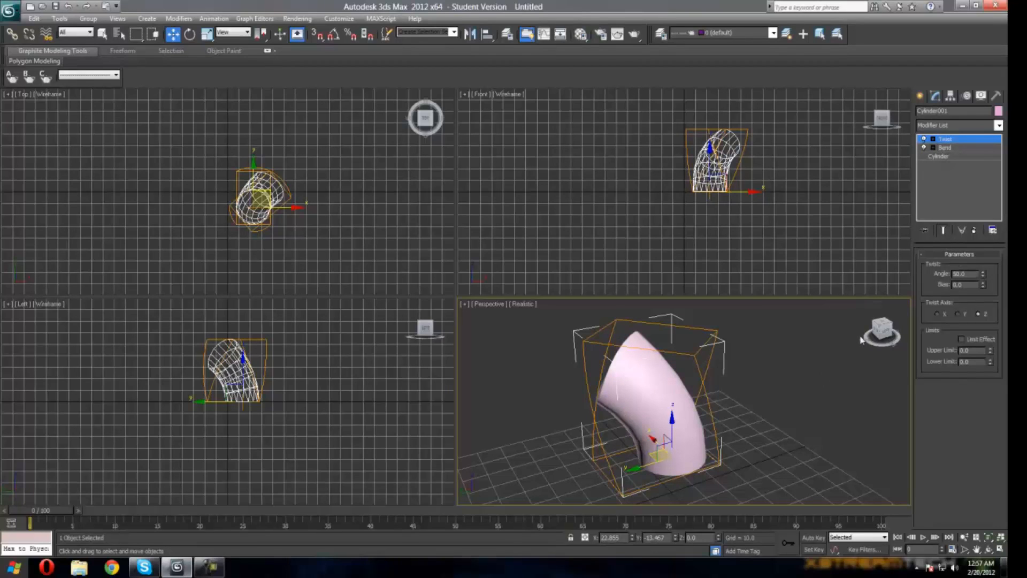
pyautogui.moveTo(877, 330); pyautogui.dragTo(546, 432)
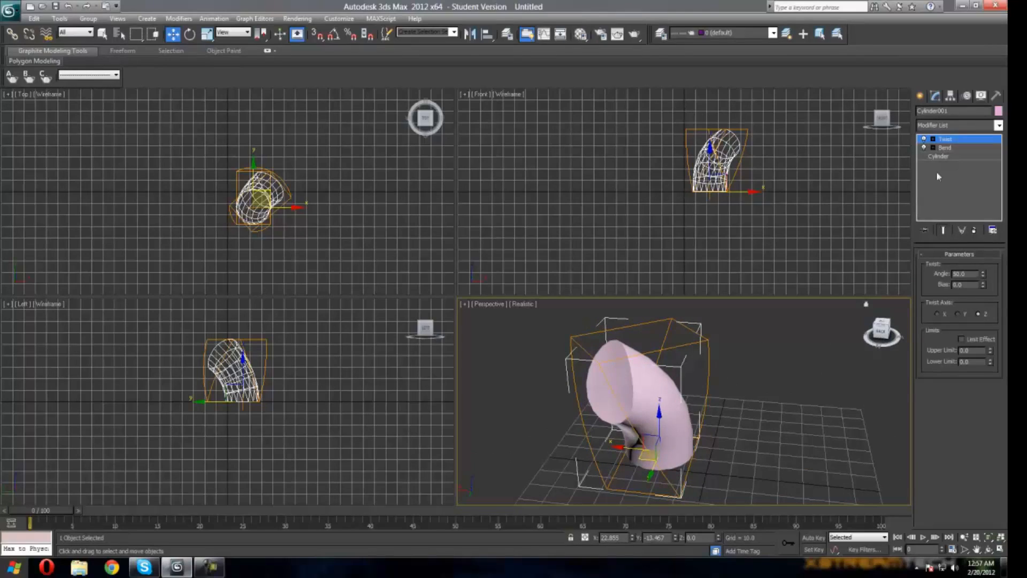
# Step: Reorder the modifier stack so the Bend modifier sits above Twist
pyautogui.click(952, 147)
pyautogui.click(950, 141)
pyautogui.click(948, 148)
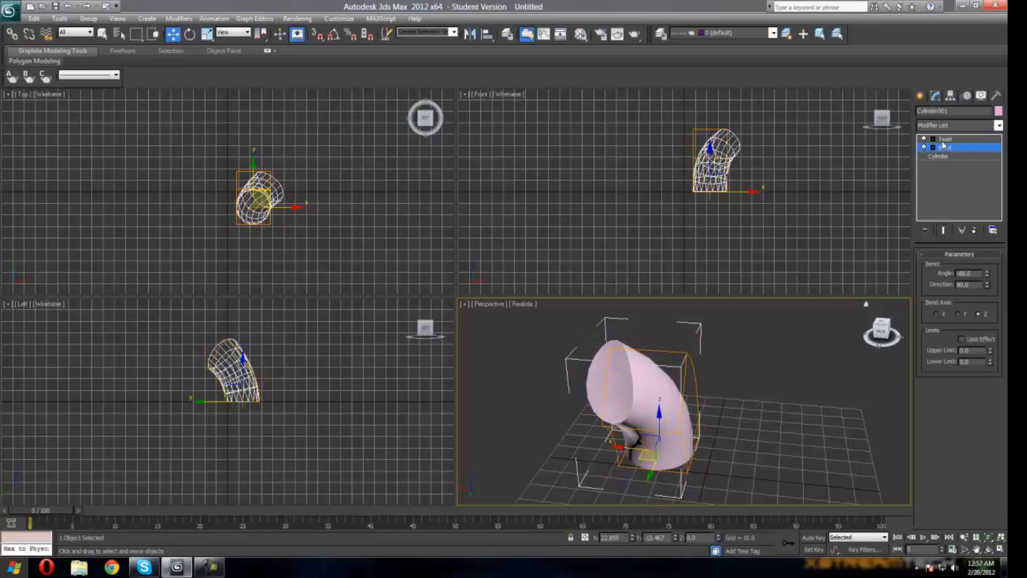
pyautogui.moveTo(947, 145); pyautogui.dragTo(949, 141)
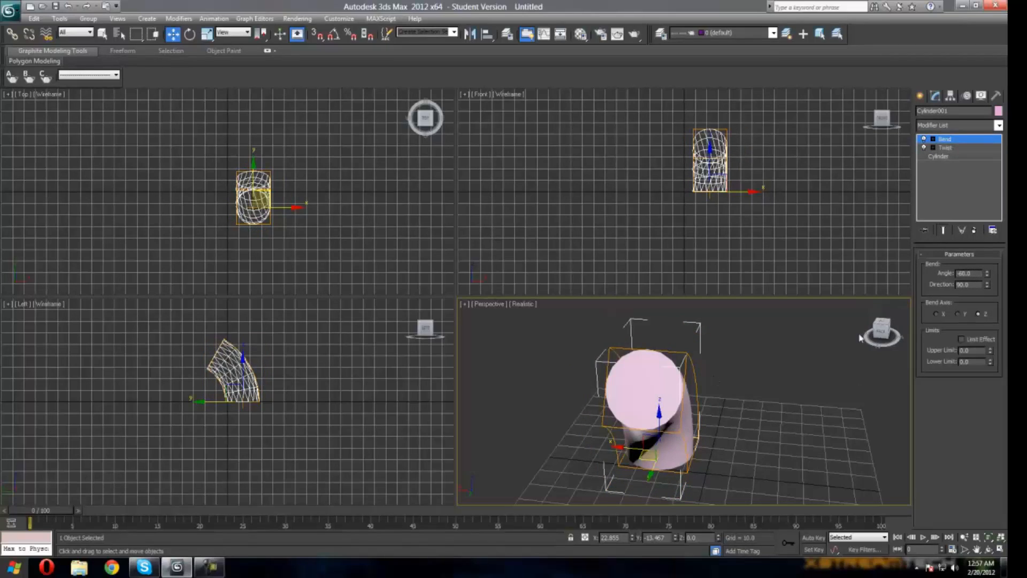
pyautogui.moveTo(852, 327); pyautogui.dragTo(851, 329)
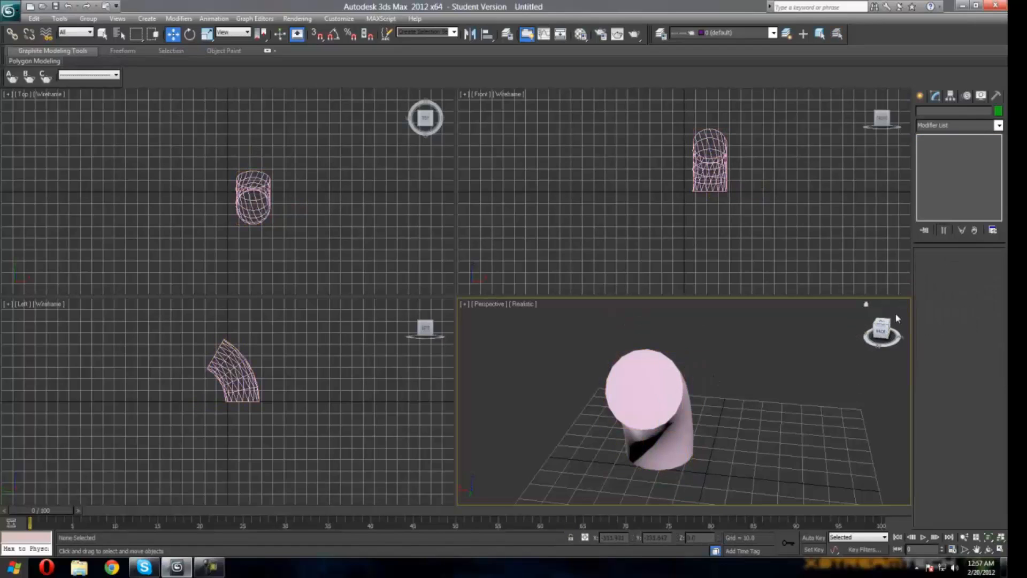
# Step: Select the cylinder and reorder its modifier stack so Twist sits above Bend again
pyautogui.click(678, 413)
pyautogui.moveTo(945, 148); pyautogui.dragTo(949, 140)
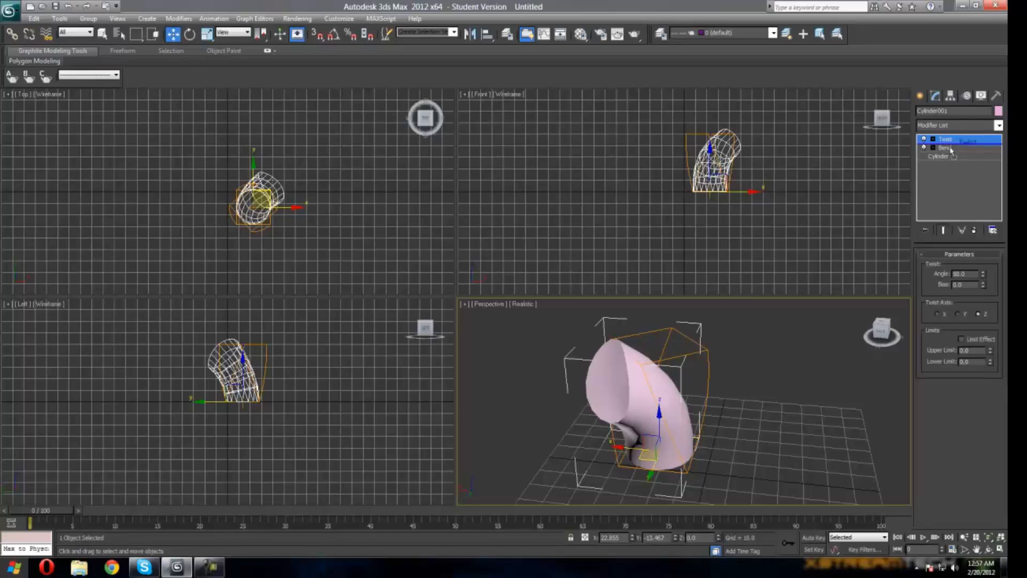
# Step: Try the Twist modifier's axis set to X, Y and Z in turn, ending with Z
pyautogui.click(955, 147)
pyautogui.click(955, 139)
pyautogui.click(937, 315)
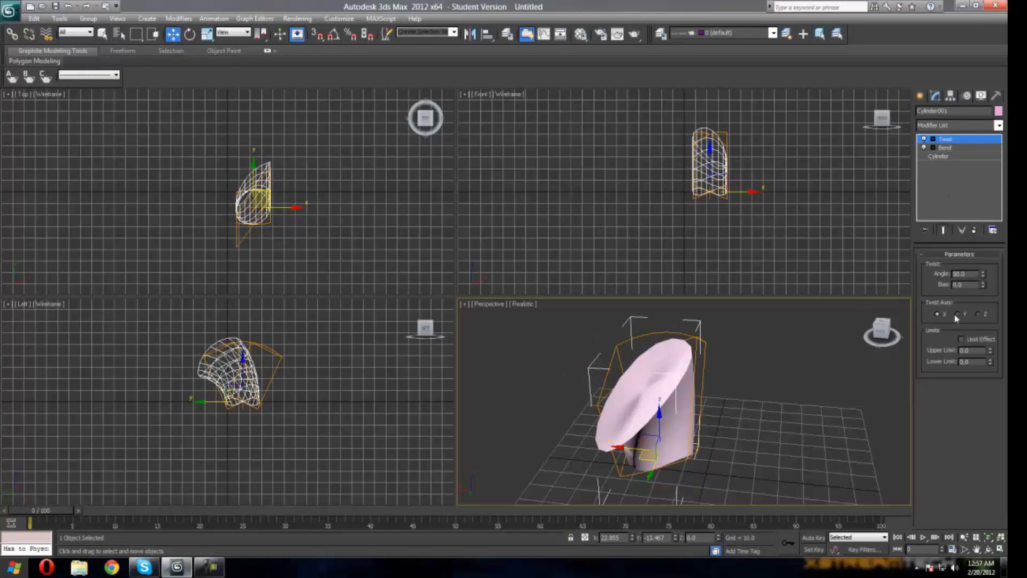
pyautogui.click(957, 315)
pyautogui.click(978, 314)
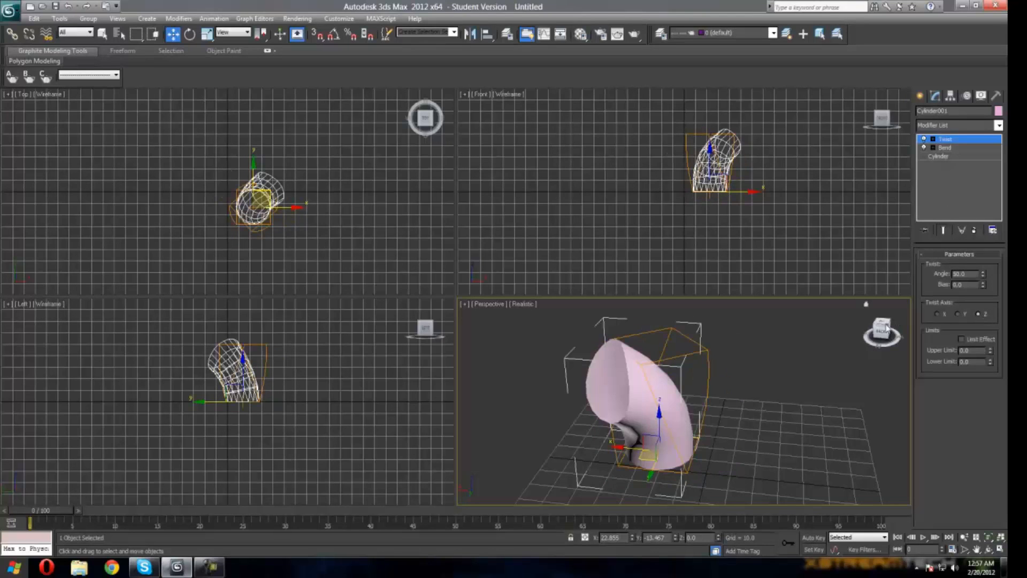
pyautogui.moveTo(888, 328); pyautogui.dragTo(884, 334)
pyautogui.click(938, 315)
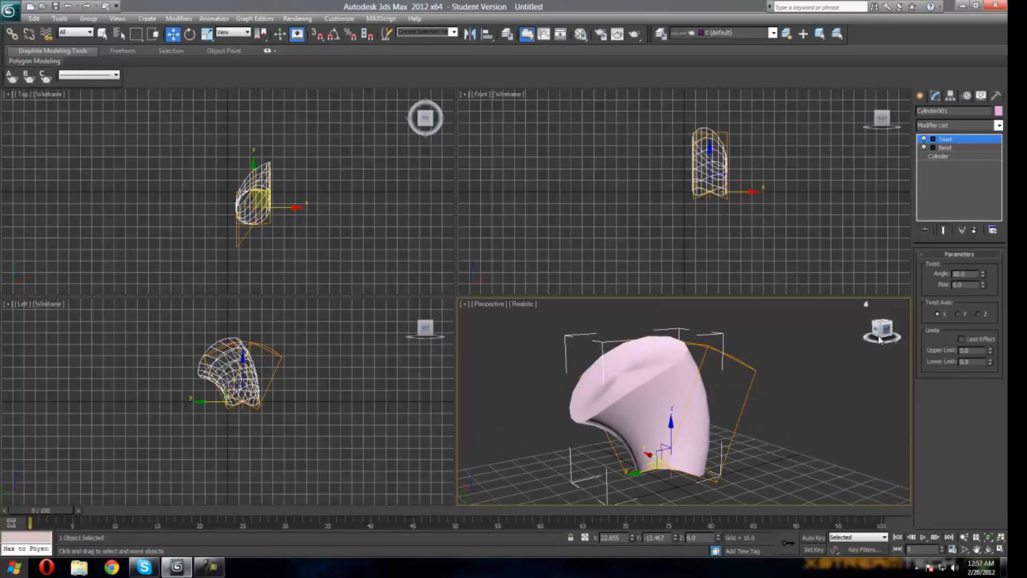
pyautogui.click(978, 314)
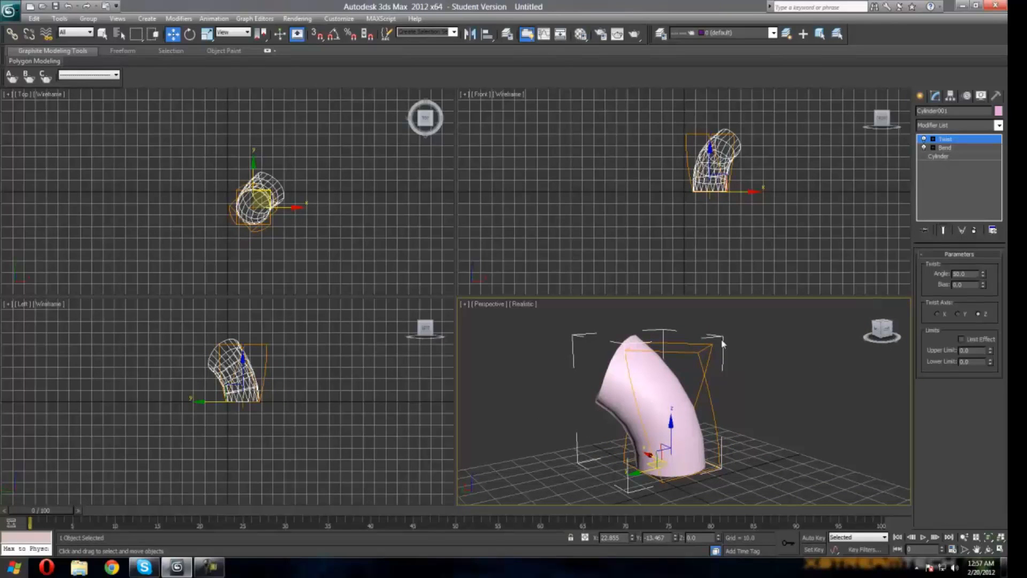
# Step: Try deleting the Bend modifier, then undo the deletion of the object
pyautogui.click(950, 149)
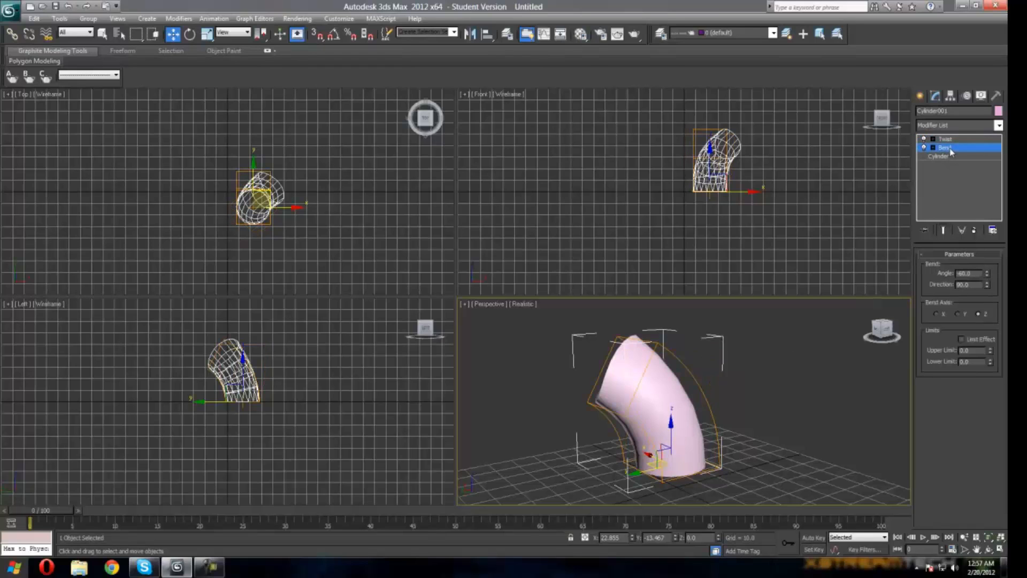
pyautogui.press('Delete')
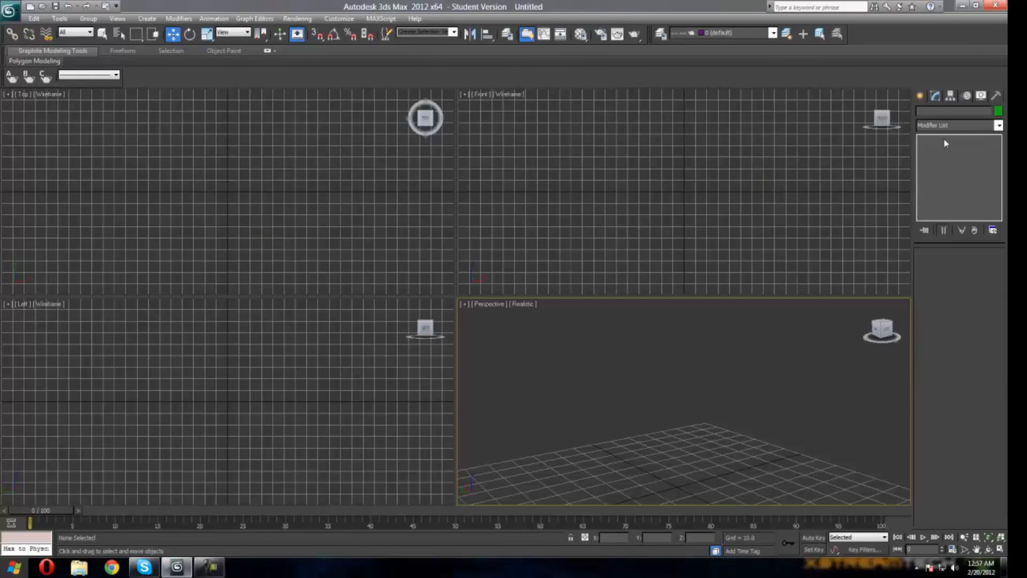
pyautogui.hotkey('ctrl', 'z')
# Step: Cut the Bend modifier out of the cylinder's stack and select the Twist modifier
pyautogui.rightClick(944, 140)
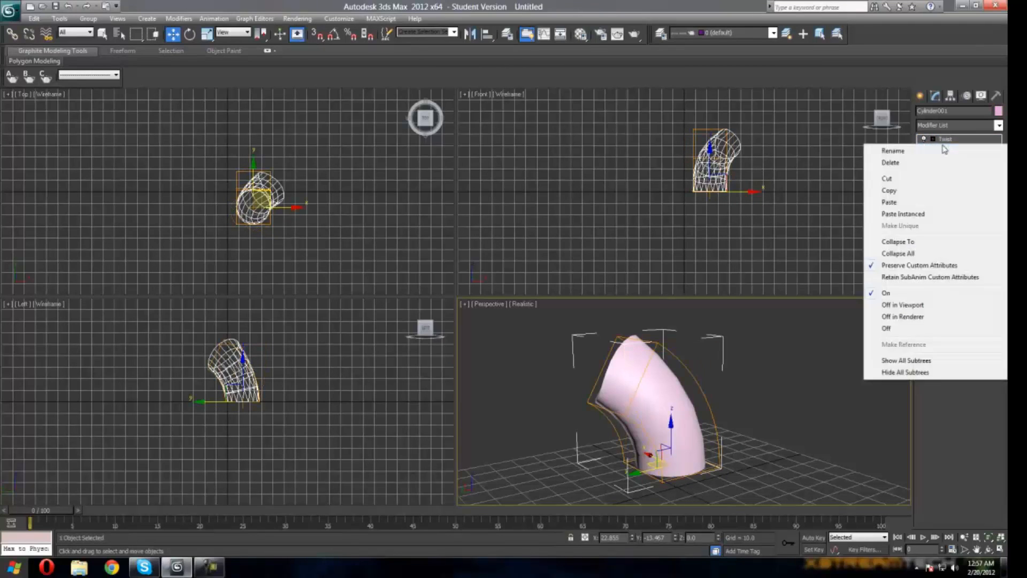
pyautogui.click(891, 179)
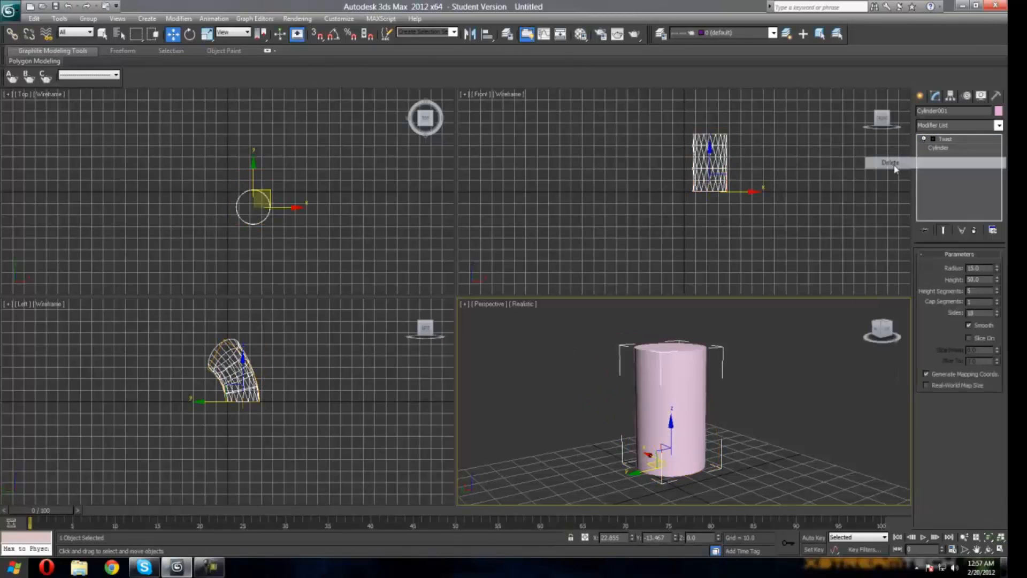
pyautogui.click(944, 140)
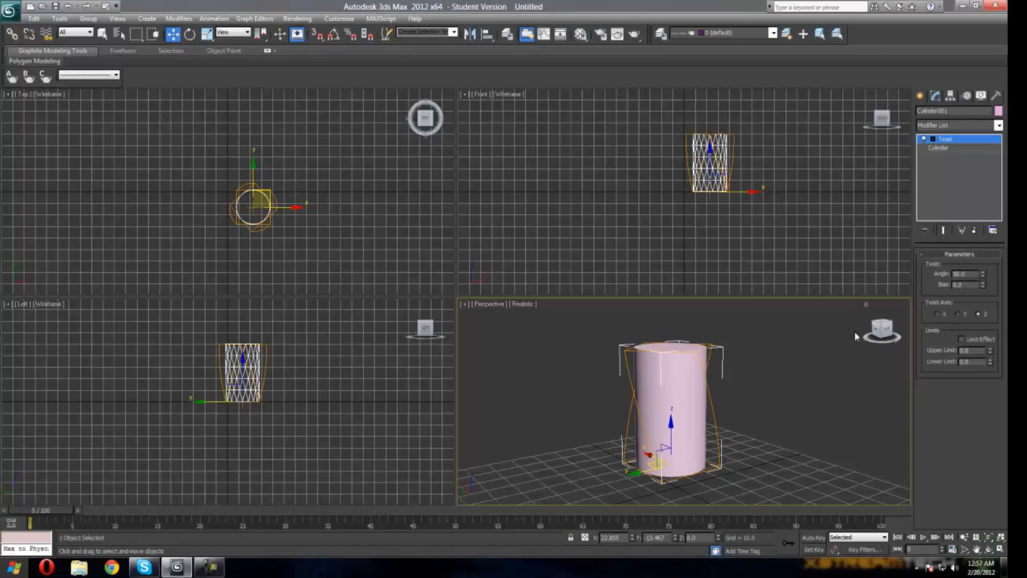
# Step: Set the Twist modifier's angle to about -6
pyautogui.moveTo(880, 331)
pyautogui.mouseDown()
pyautogui.moveTo(883, 353)
pyautogui.moveTo(907, 342)
pyautogui.moveTo(881, 337)
pyautogui.mouseUp()
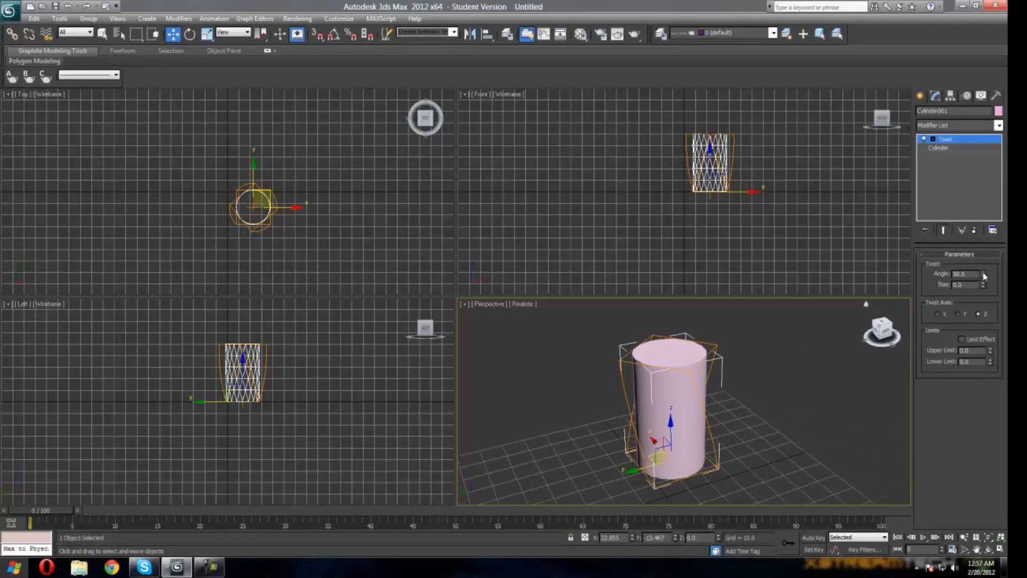
pyautogui.moveTo(984, 276); pyautogui.dragTo(878, 340)
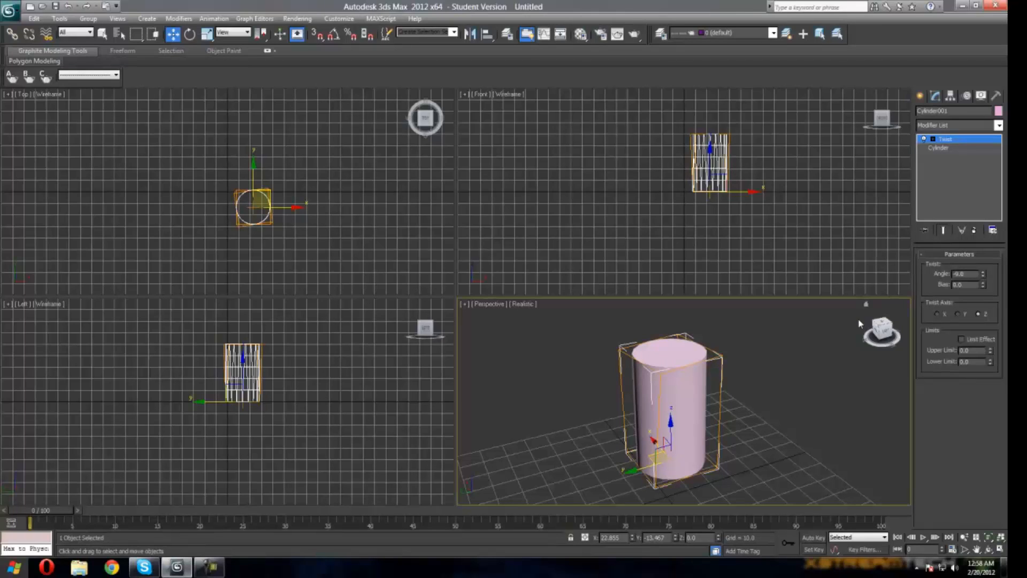
# Step: Create a box about 51 × 56 × 62 beside the cylinder
pyautogui.click(920, 98)
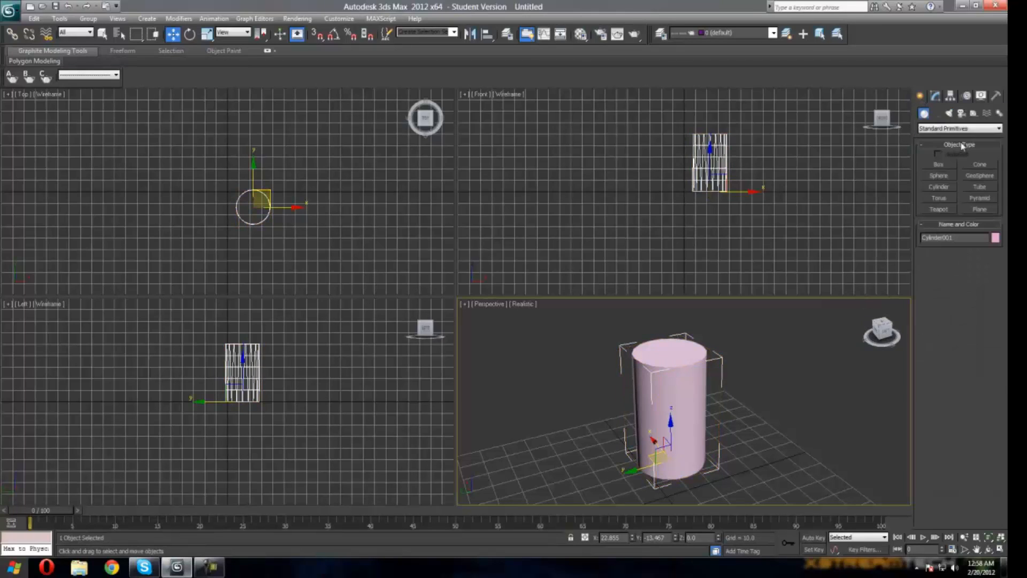
pyautogui.click(951, 164)
pyautogui.moveTo(885, 329); pyautogui.dragTo(826, 344)
pyautogui.moveTo(515, 391); pyautogui.dragTo(620, 473)
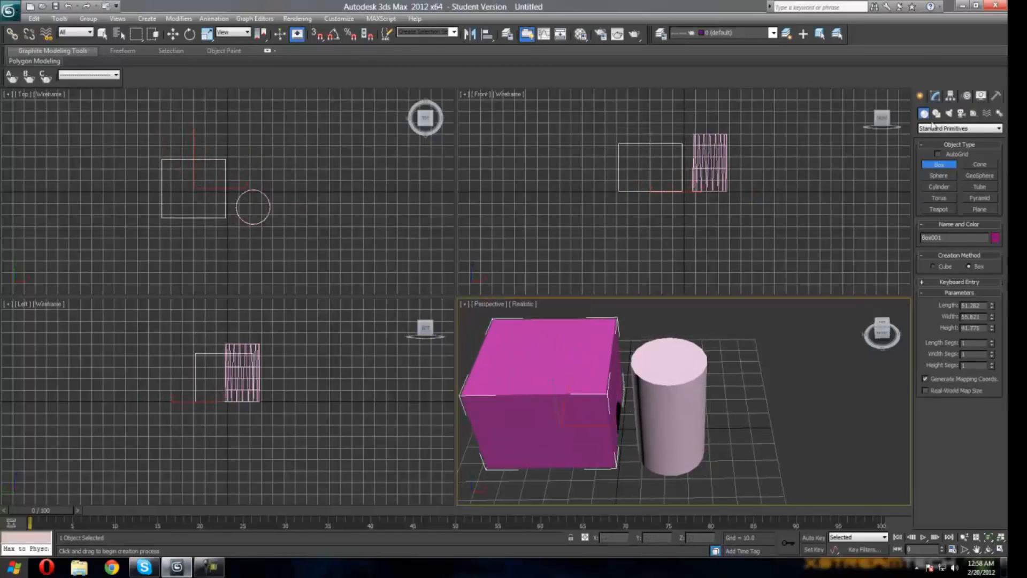
# Step: Add a Bend modifier to the box
pyautogui.click(936, 96)
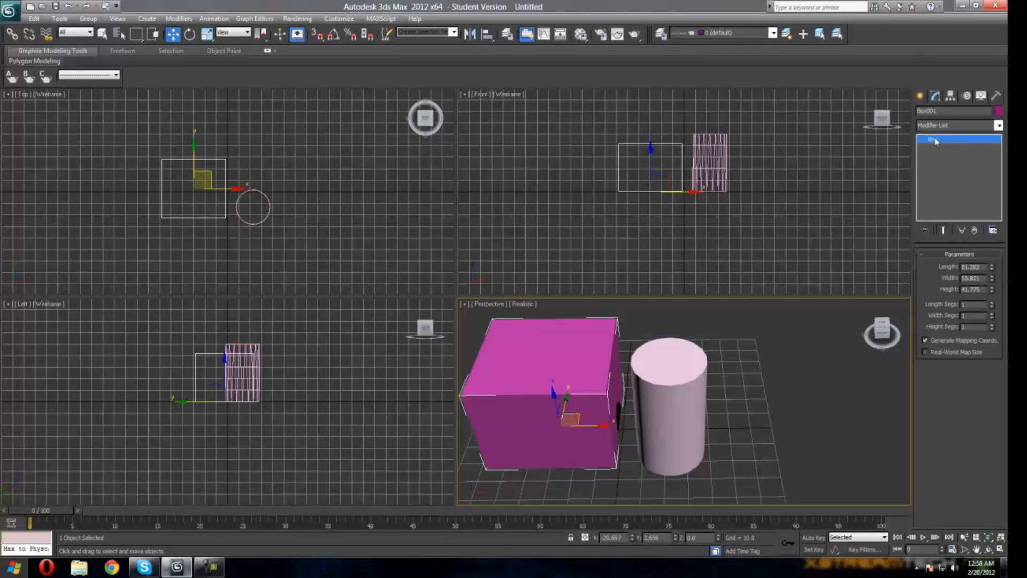
pyautogui.rightClick(935, 142)
pyautogui.click(999, 125)
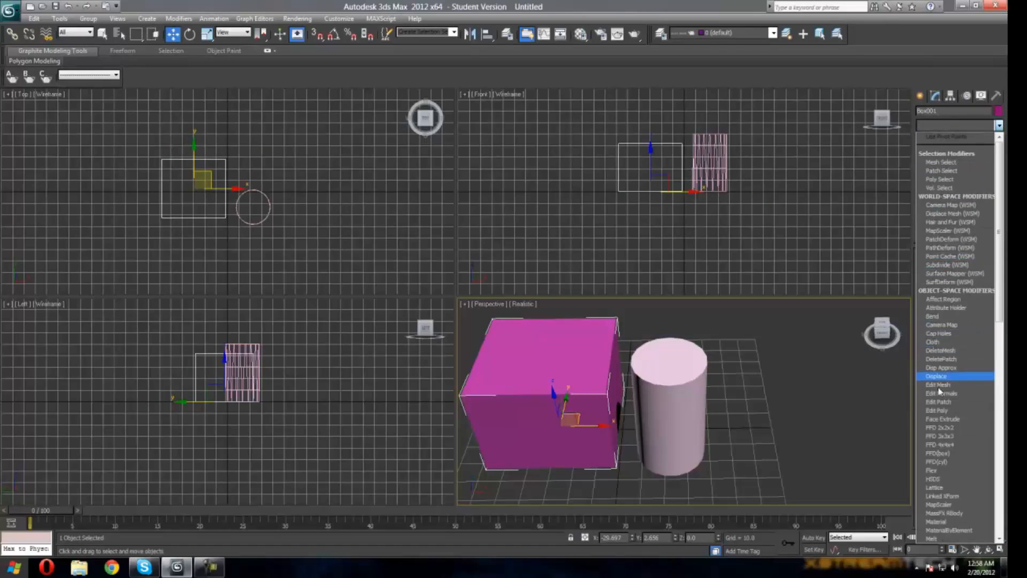
pyautogui.scroll(-7, 940, 391)
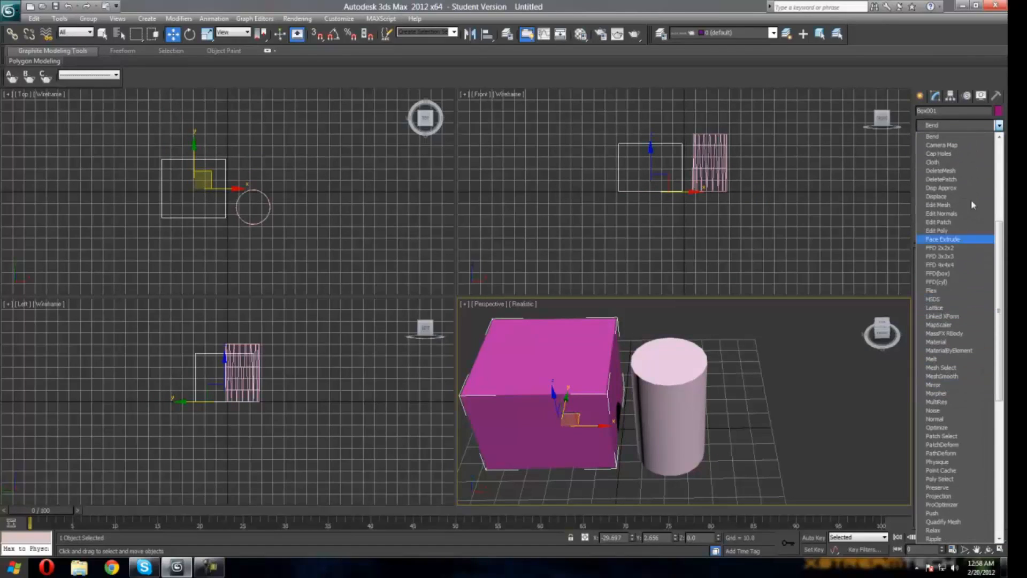
pyautogui.click(937, 137)
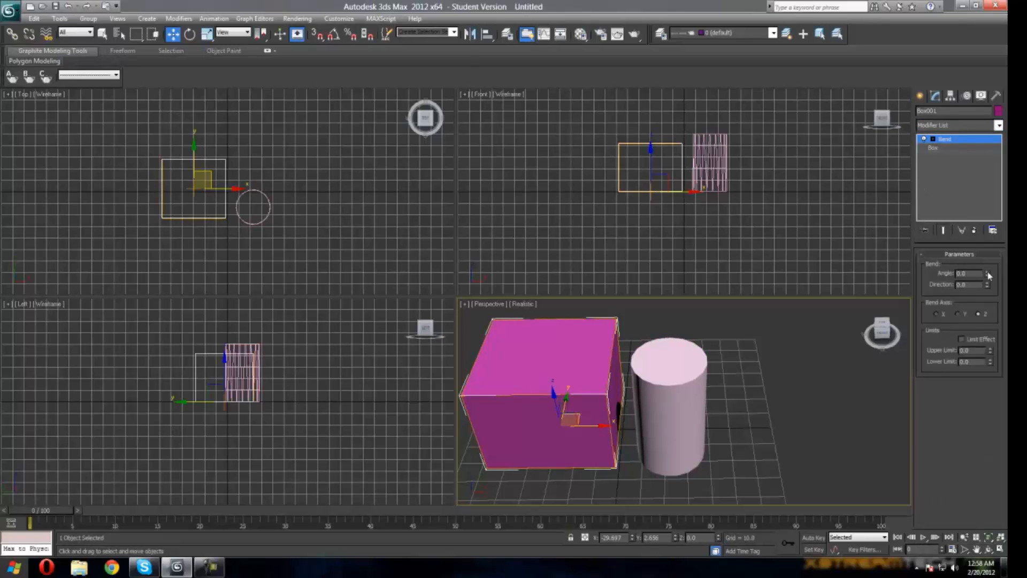
# Step: Set the box's Bend angle to 90
pyautogui.moveTo(989, 276)
pyautogui.mouseDown()
pyautogui.moveTo(862, 70)
pyautogui.moveTo(821, 540)
pyautogui.moveTo(660, 83)
pyautogui.moveTo(621, 533)
pyautogui.moveTo(539, 278)
pyautogui.moveTo(951, 402)
pyautogui.moveTo(979, 272)
pyautogui.mouseUp()
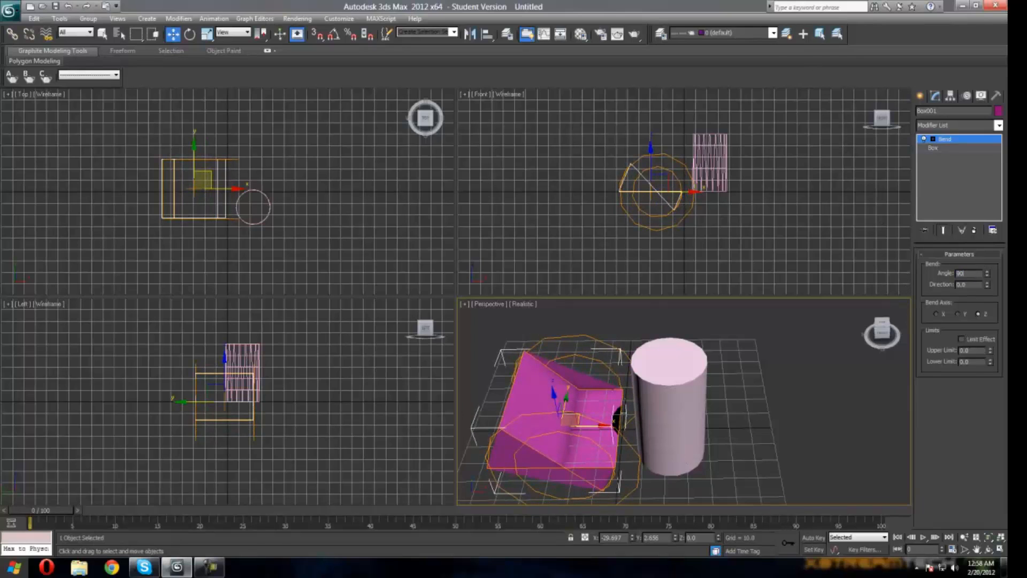
pyautogui.press('Return')
pyautogui.moveTo(884, 332)
pyautogui.mouseDown()
pyautogui.moveTo(884, 299)
pyautogui.moveTo(867, 297)
pyautogui.moveTo(859, 318)
pyautogui.moveTo(863, 262)
pyautogui.moveTo(862, 304)
pyautogui.moveTo(873, 330)
pyautogui.moveTo(891, 323)
pyautogui.moveTo(887, 310)
pyautogui.moveTo(884, 332)
pyautogui.mouseUp()
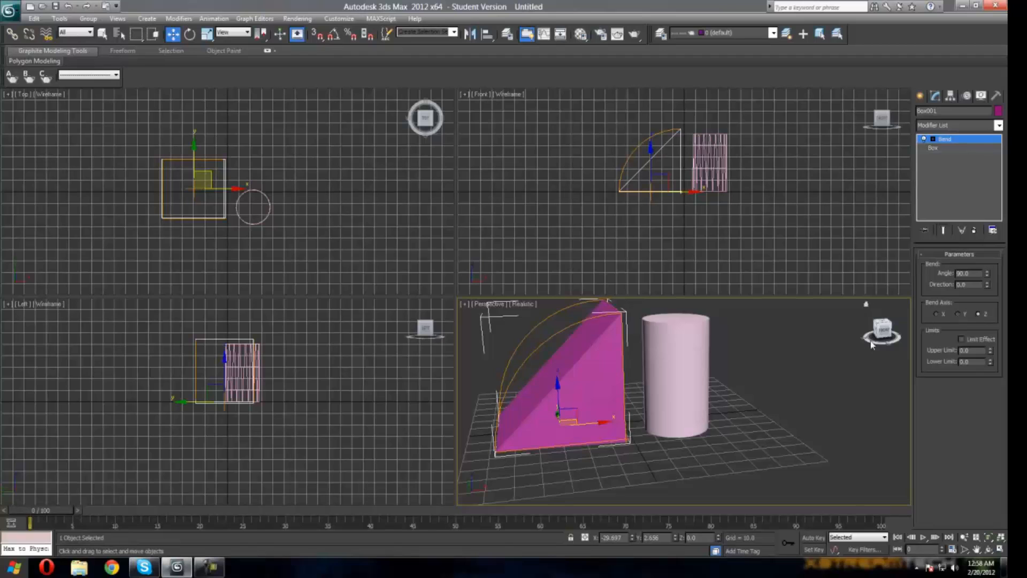
# Step: Try changing the box's Bend direction, then undo the change
pyautogui.moveTo(987, 289); pyautogui.dragTo(644, 481)
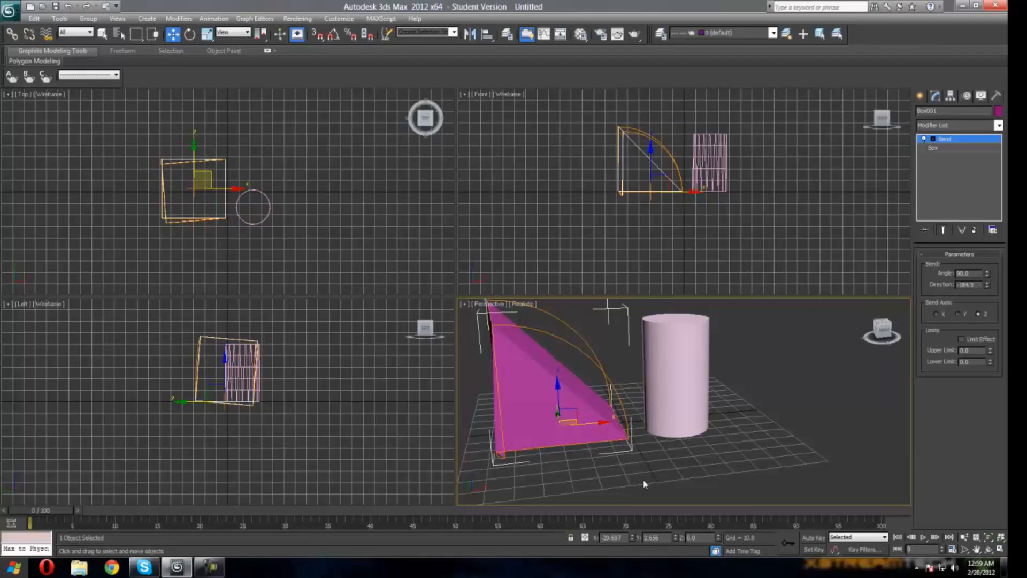
pyautogui.hotkey('ctrl', 'z')
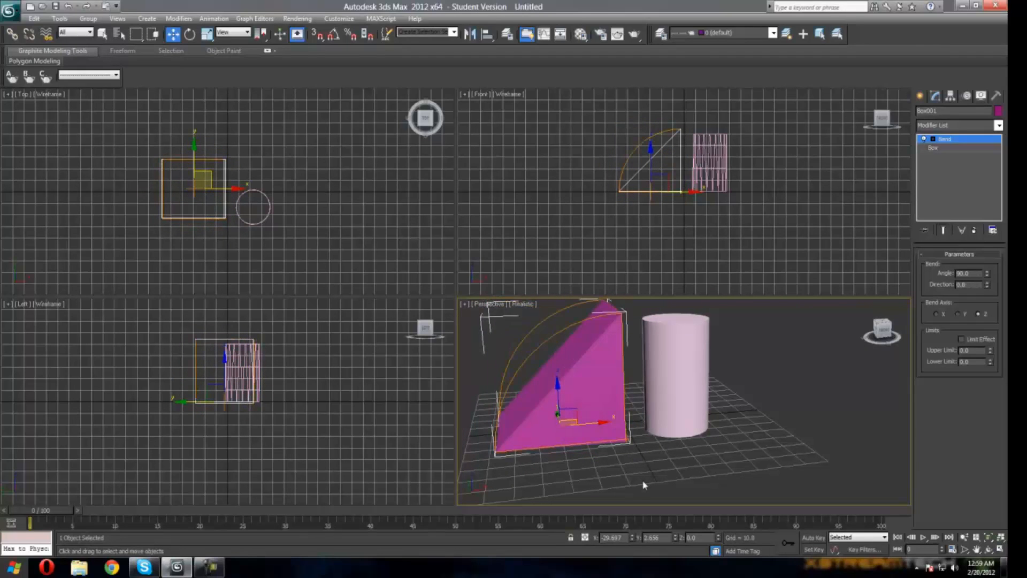
# Step: Select the cylinder and set its Twist bias to 100
pyautogui.click(680, 415)
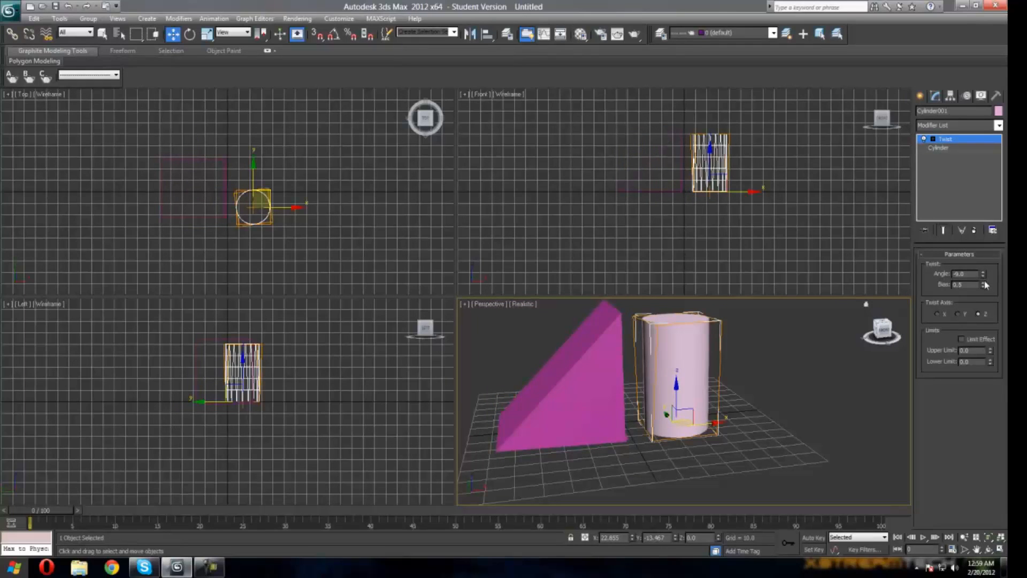
pyautogui.moveTo(985, 284); pyautogui.dragTo(984, 275)
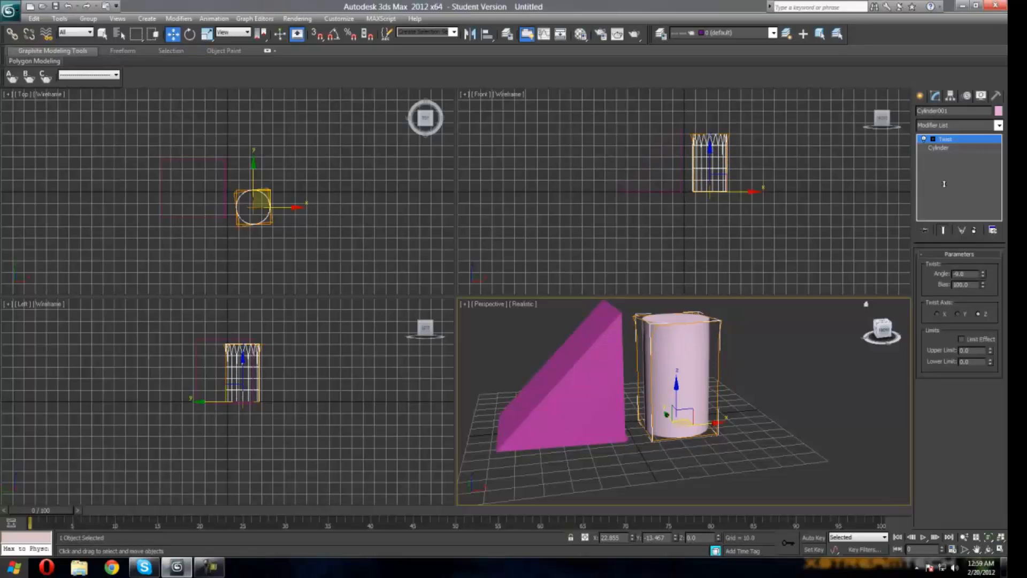
pyautogui.click(209, 567)
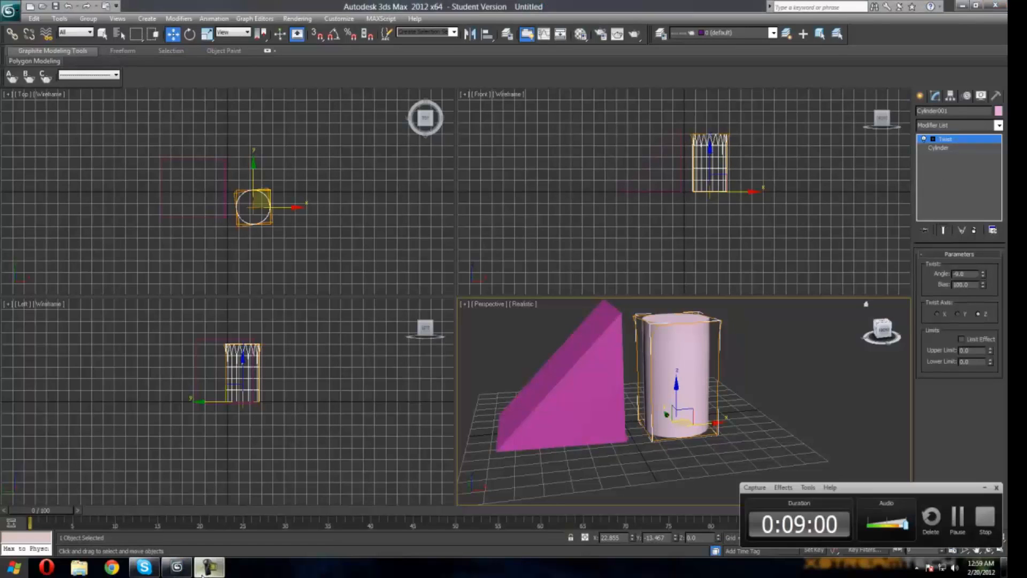